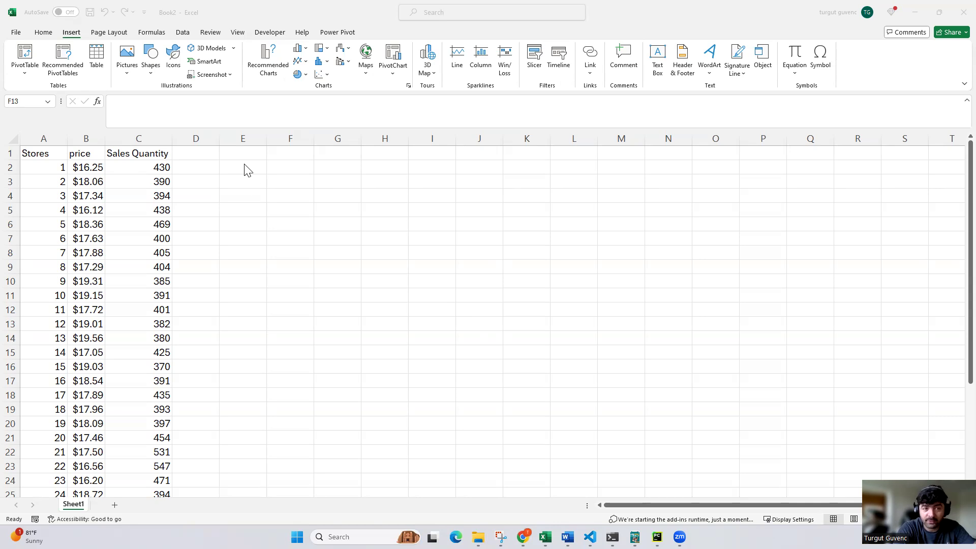
Enter =RANDBETWEEN(1,10) in cell E2 and fill the formula down to E13
left_click(219, 172)
left_click(229, 163)
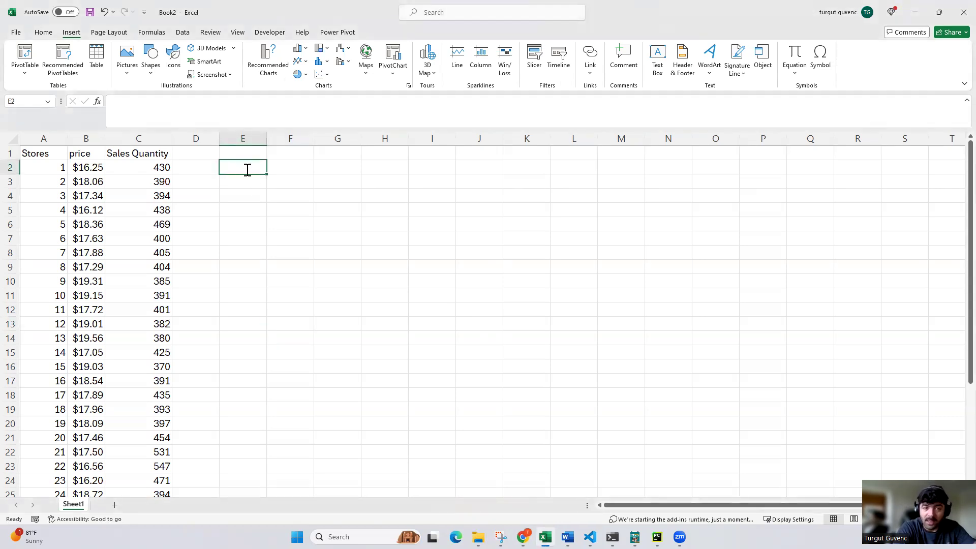
double_click(248, 170)
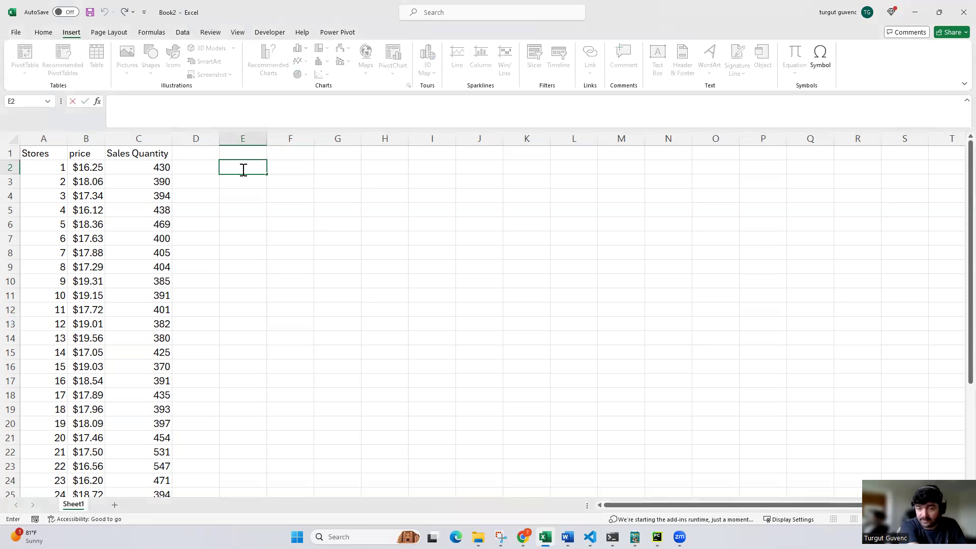
type("=ra")
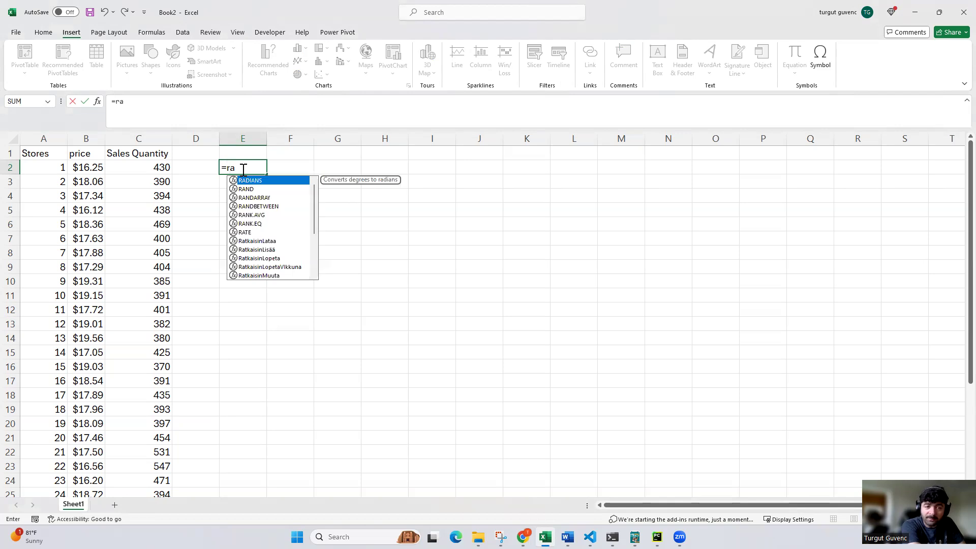
type("n")
key("Down")
key("Down")
key("Tab")
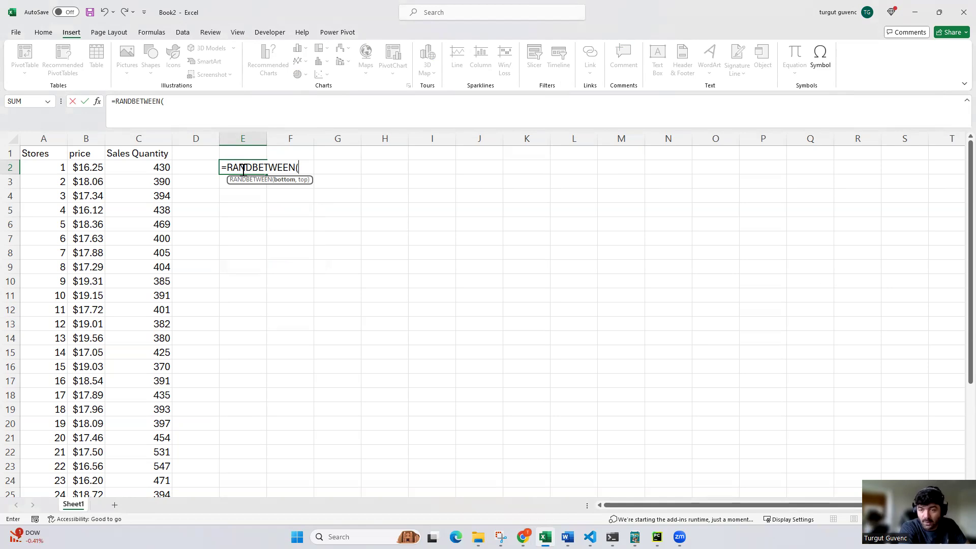
type(",")
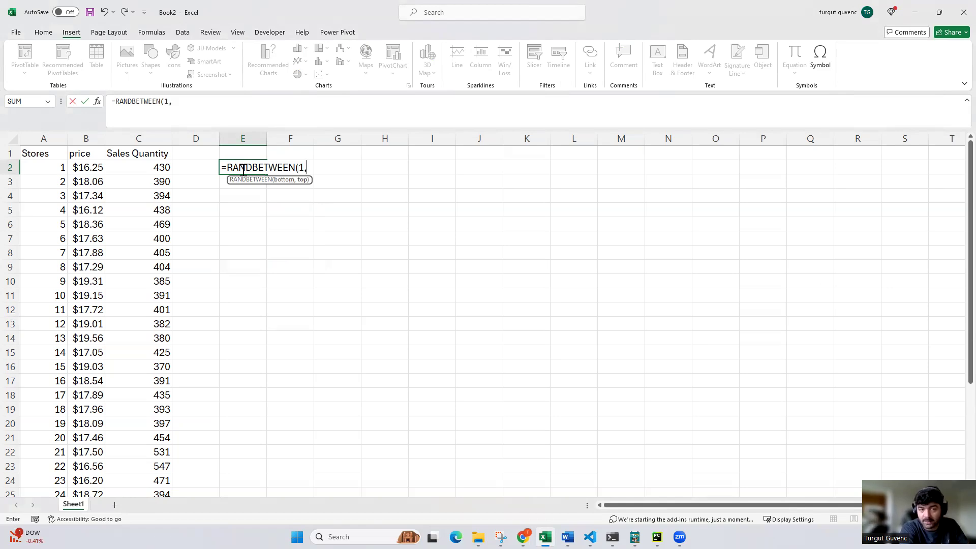
type("10)")
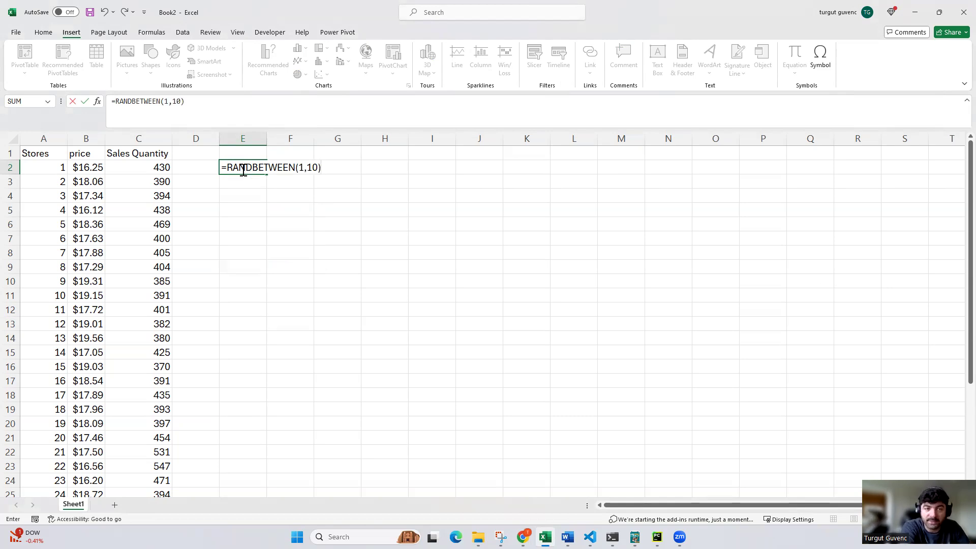
key("Return")
left_click(257, 169)
left_click_drag(267, 172, 259, 333)
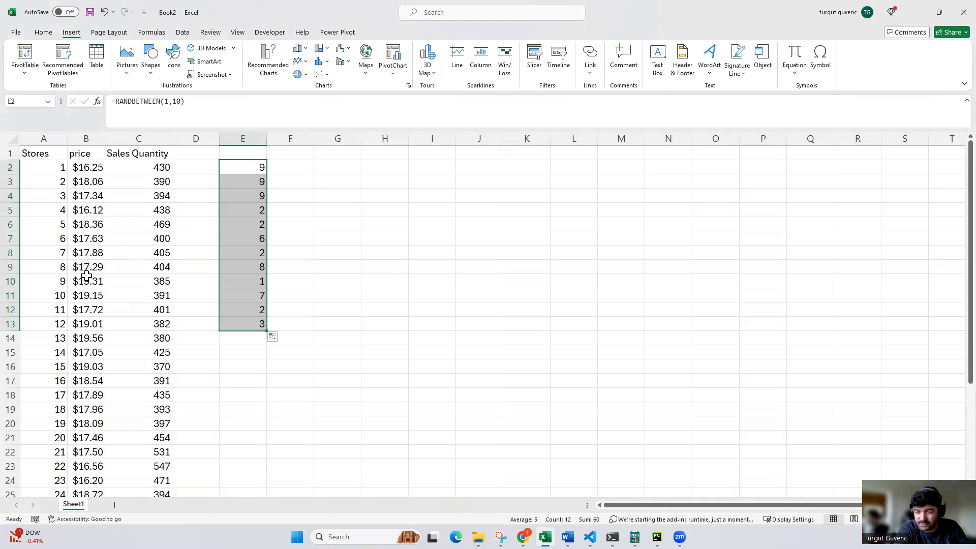
Extend the formula in E2 to =RANDBETWEEN(1,10) + RAND() and refill it down to E13
left_click(223, 109)
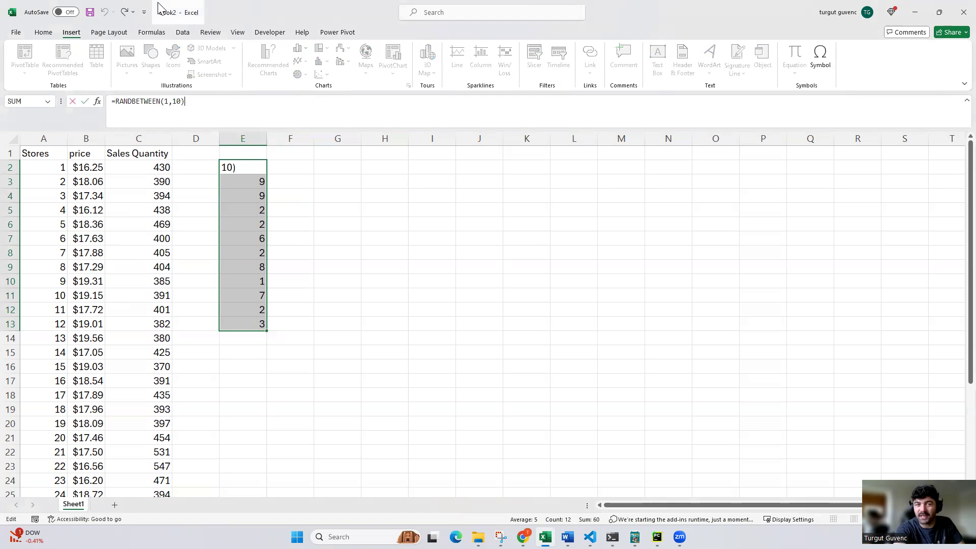
type("rand")
key("Tab")
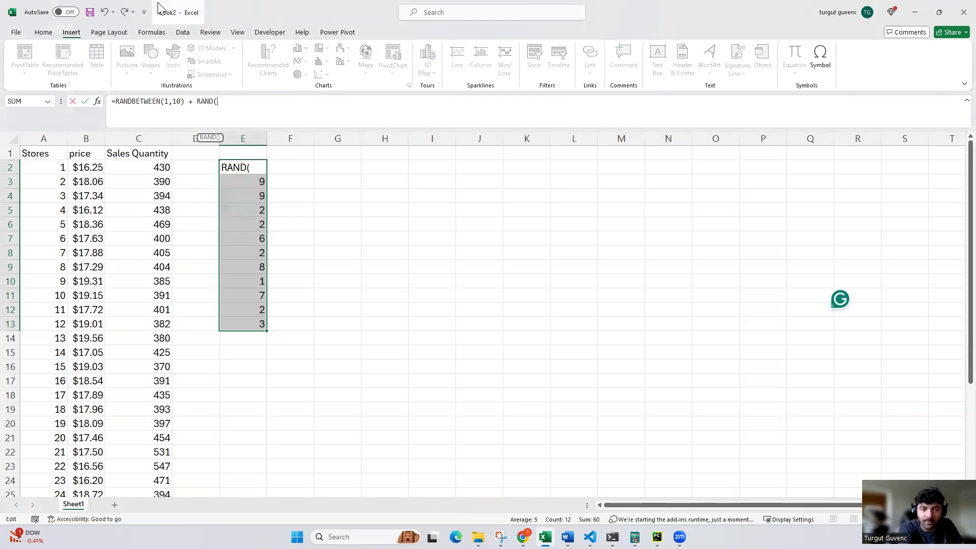
type(")")
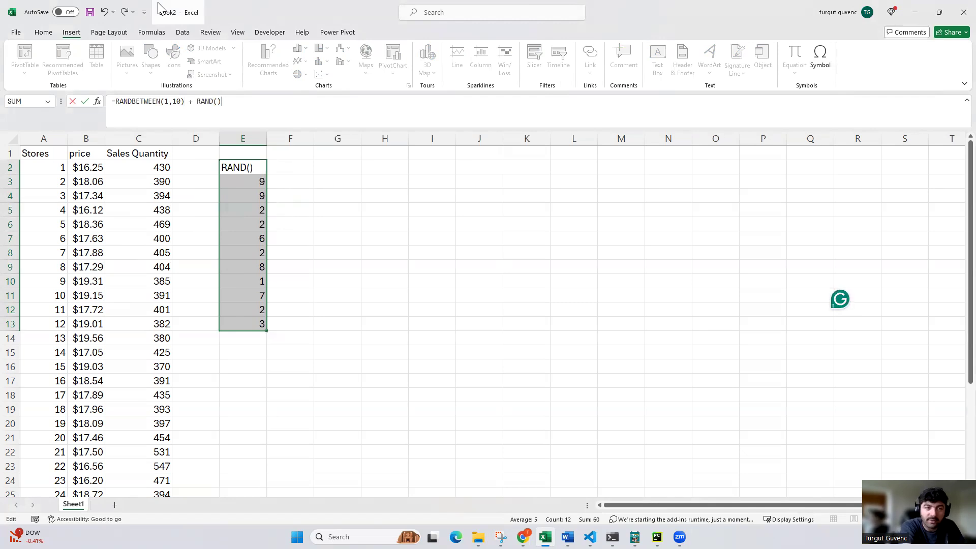
key("Return")
left_click(264, 196)
left_click(247, 172)
left_click_drag(266, 173, 270, 331)
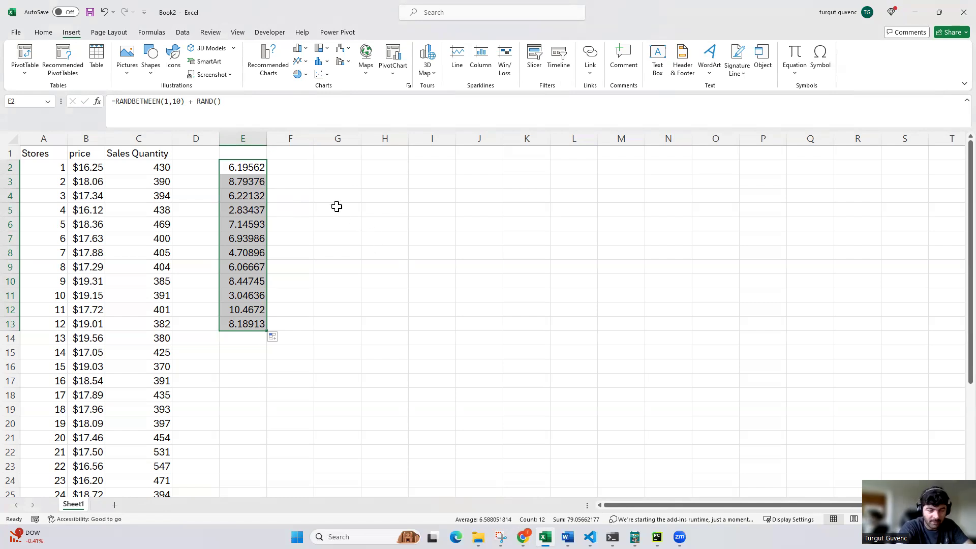
Clear the random number formulas from E2:E13
key("Delete")
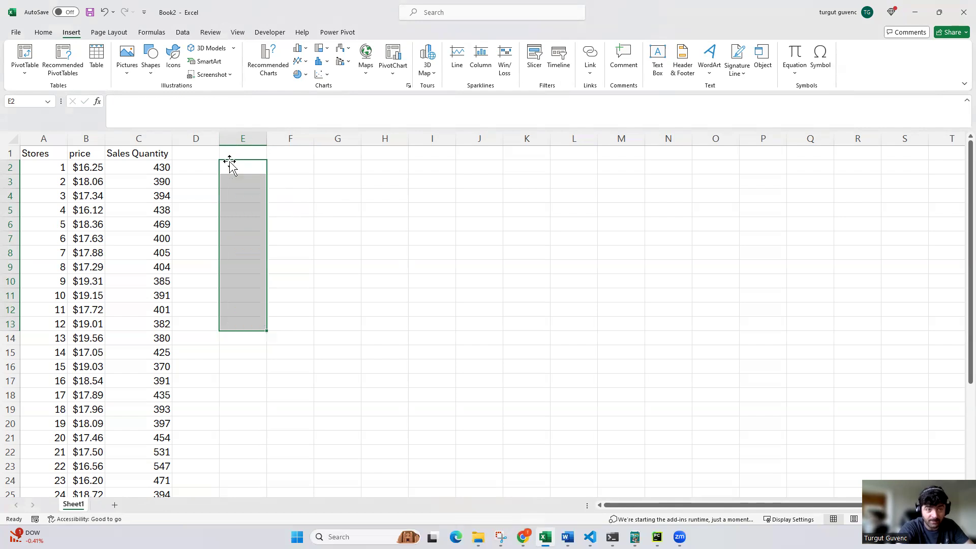
left_click(368, 293)
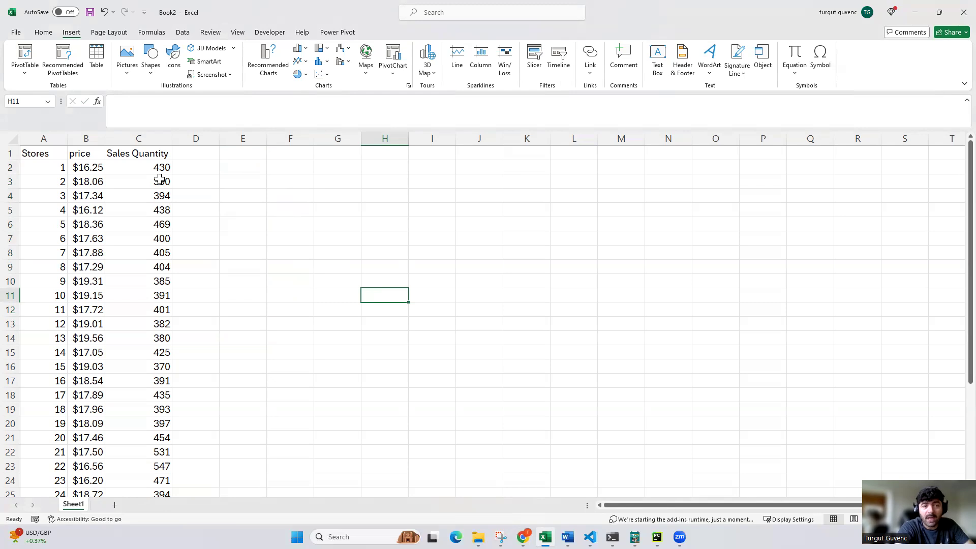
Insert a scatter chart of the price and Sales Quantity data in B1:C30 and place it beside the table near the first rows
scroll(95, 155, "down", 2)
scroll(92, 156, "up", 2)
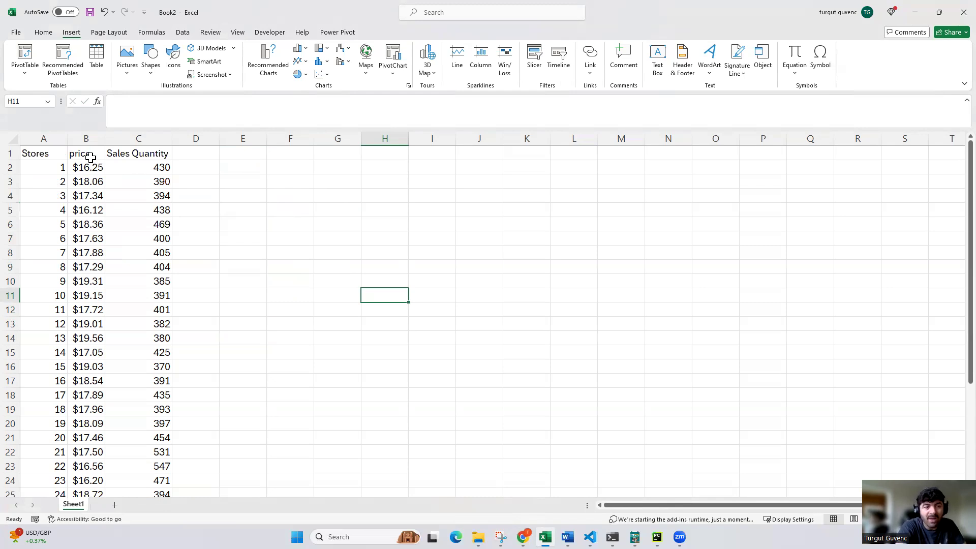
left_click_drag(76, 153, 161, 464)
scroll(163, 302, "up", 3)
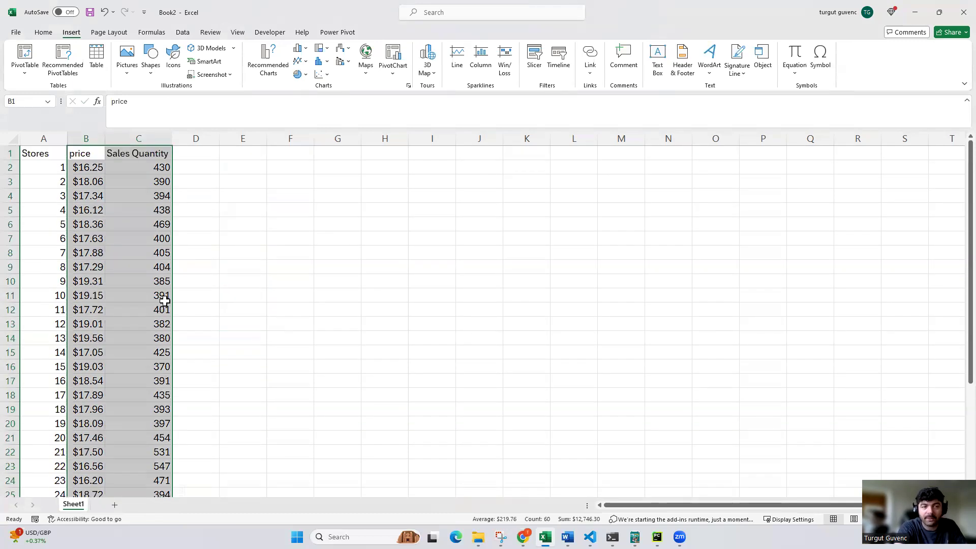
left_click(90, 152)
key("ctrl+shift+Right")
key("ctrl+shift+Down")
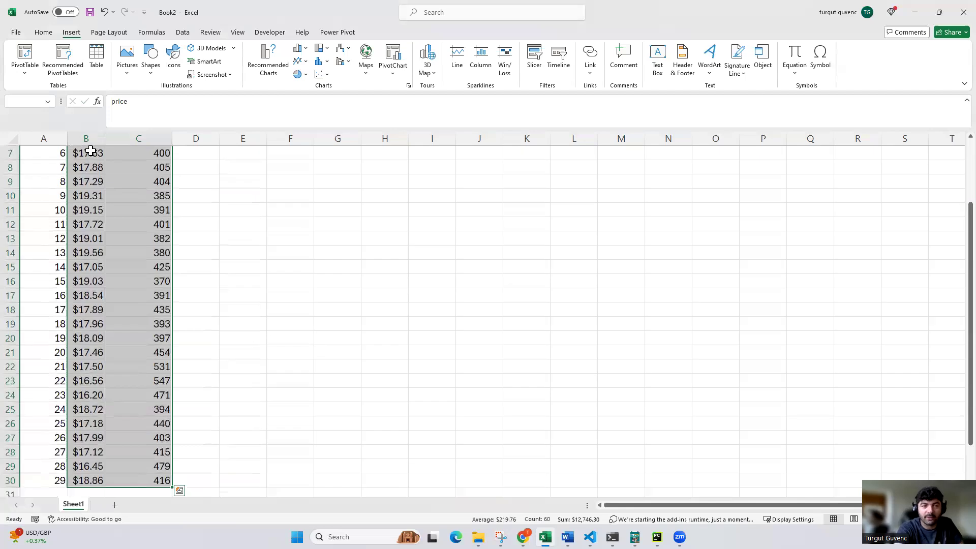
scroll(127, 102, "up", 2)
left_click(43, 32)
left_click(71, 32)
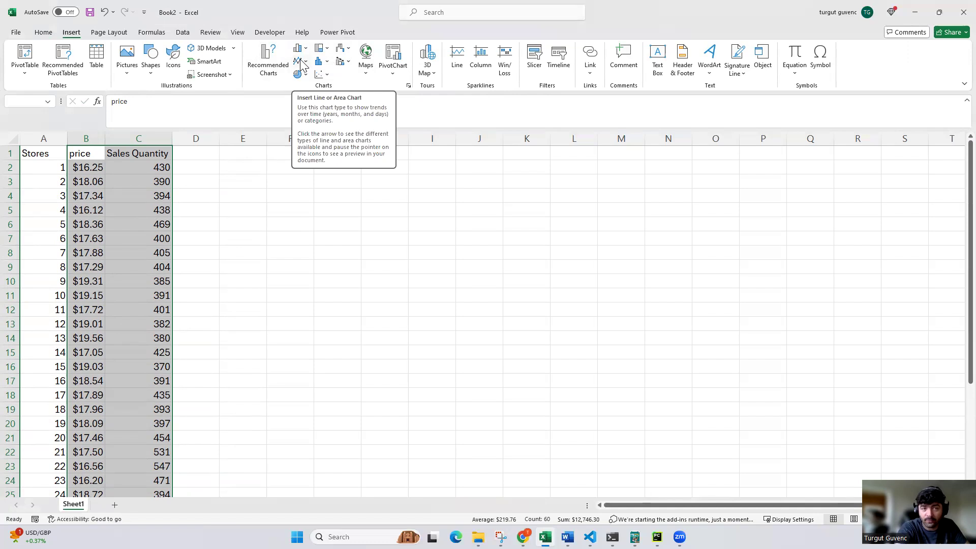
left_click(325, 75)
left_click(329, 109)
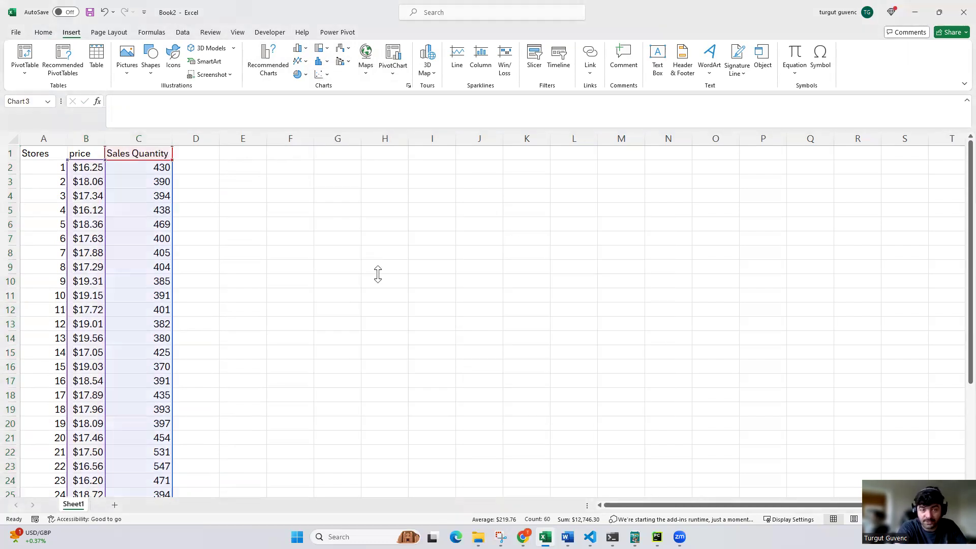
left_click(376, 273)
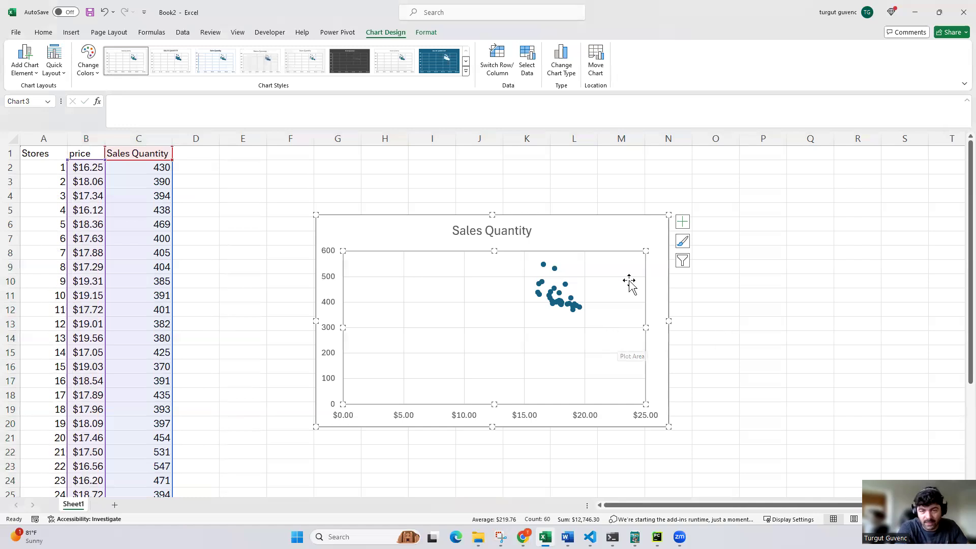
left_click_drag(600, 229, 493, 166)
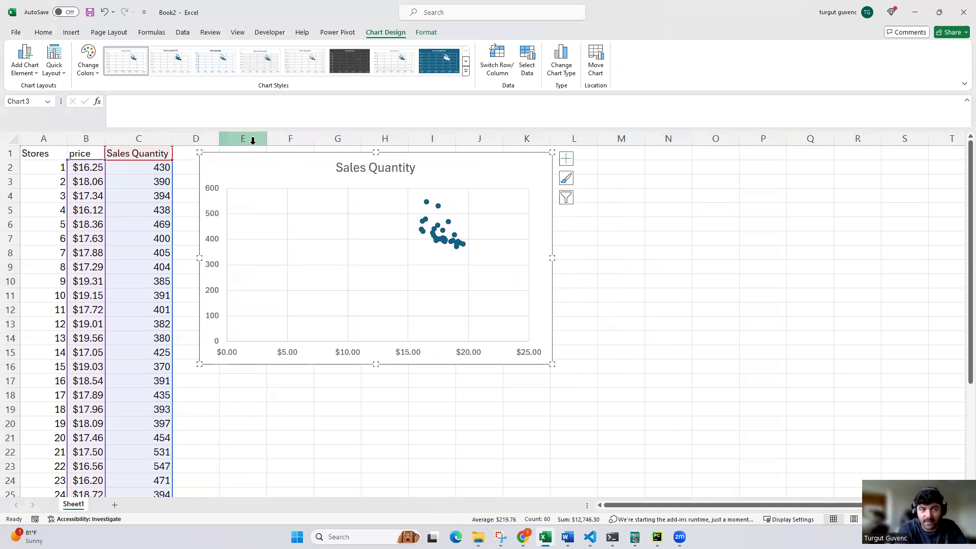
Look through the list of Data Analysis tools and close it without running one
left_click(182, 32)
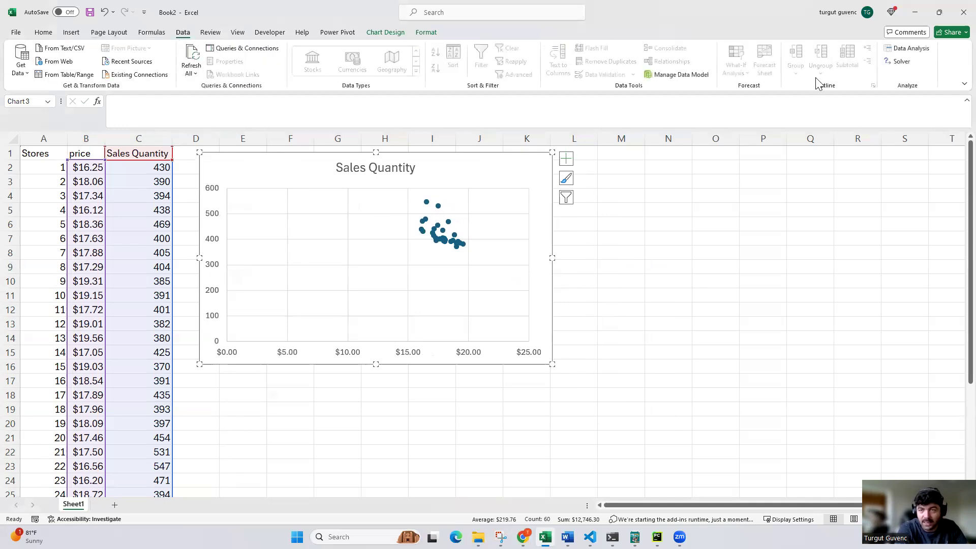
left_click(924, 51)
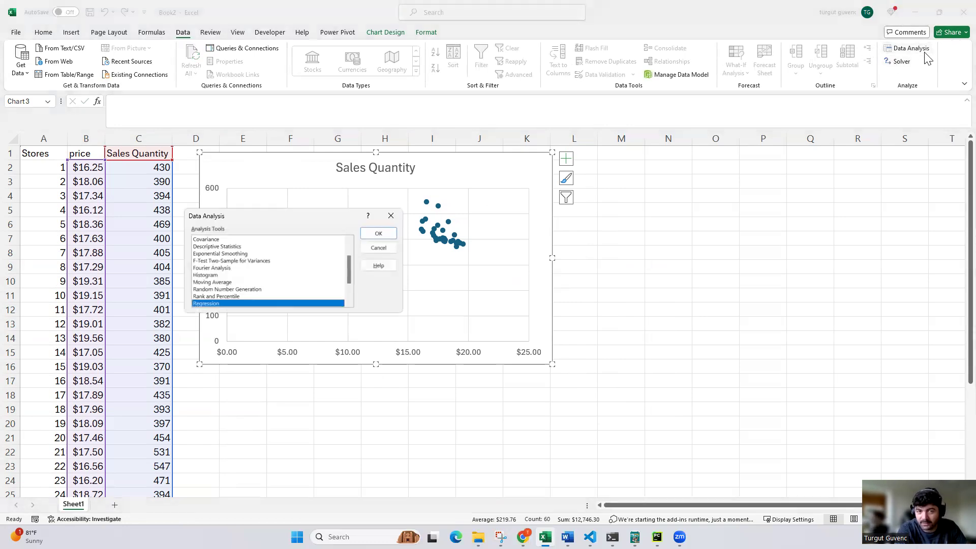
scroll(307, 271, "up", 2)
scroll(308, 272, "down", 2)
scroll(307, 271, "down", 1)
left_click(391, 217)
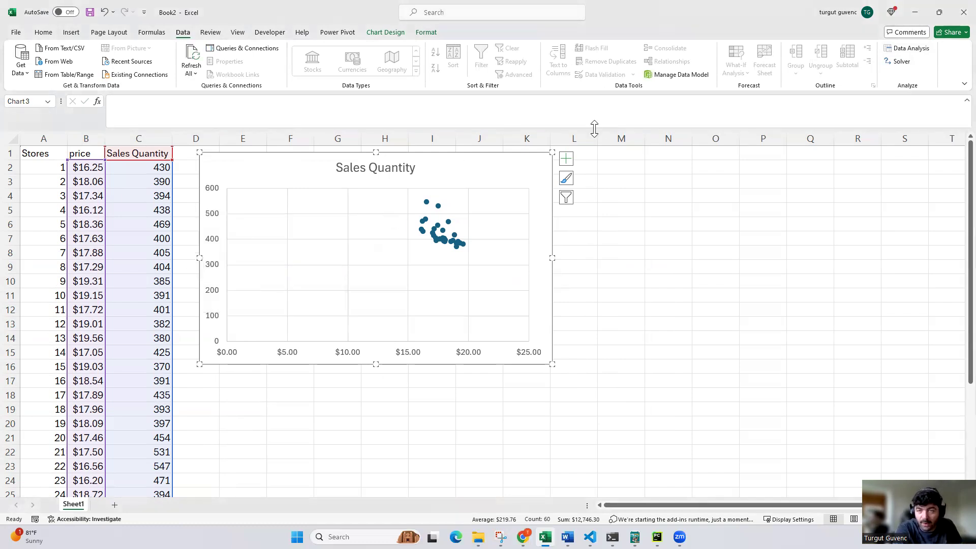
Check in the Excel add-ins list whether the Analysis ToolPak is enabled, leaving the settings as they are
left_click(22, 31)
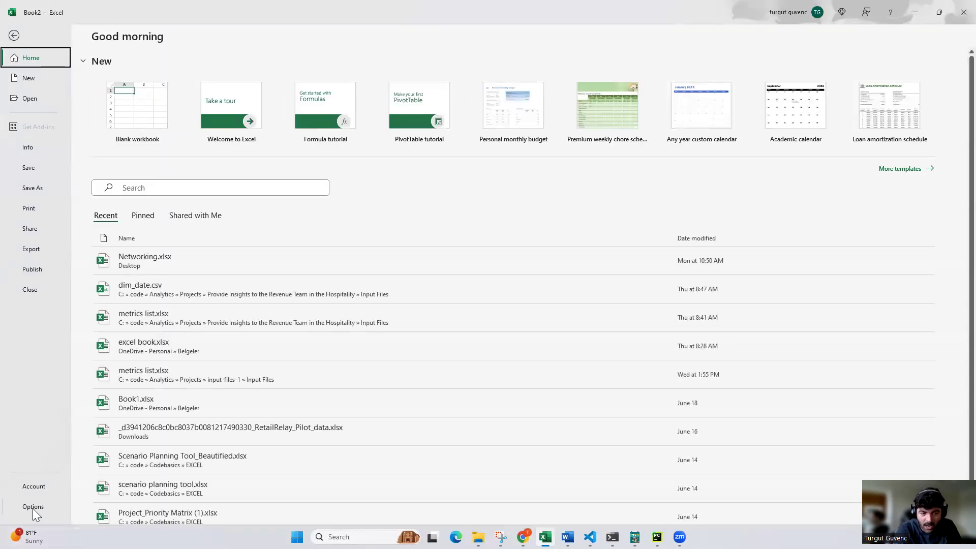
left_click(33, 507)
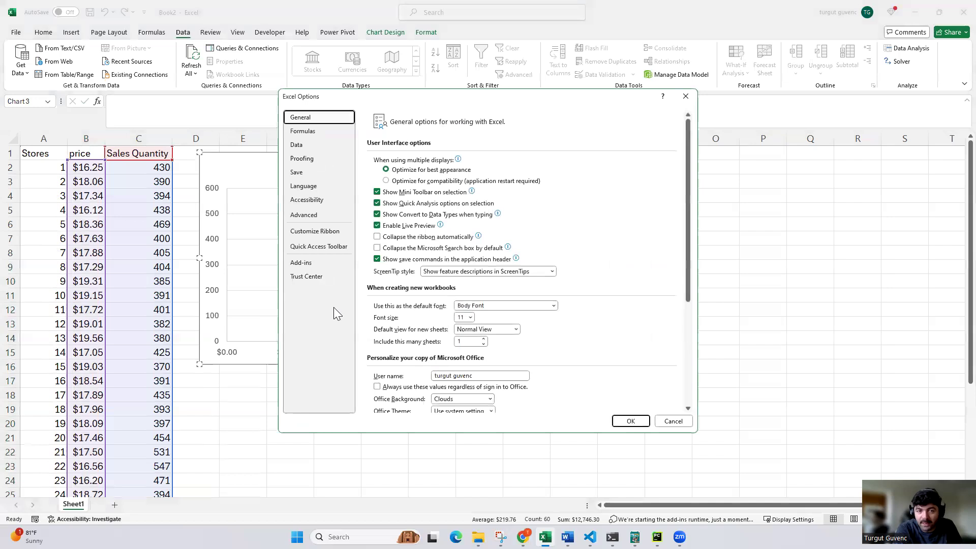
left_click(301, 263)
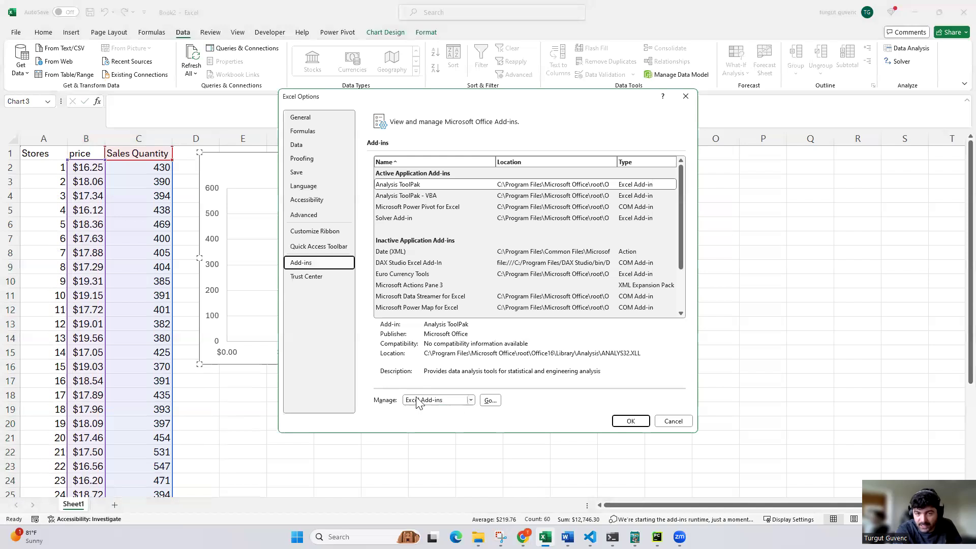
left_click(492, 402)
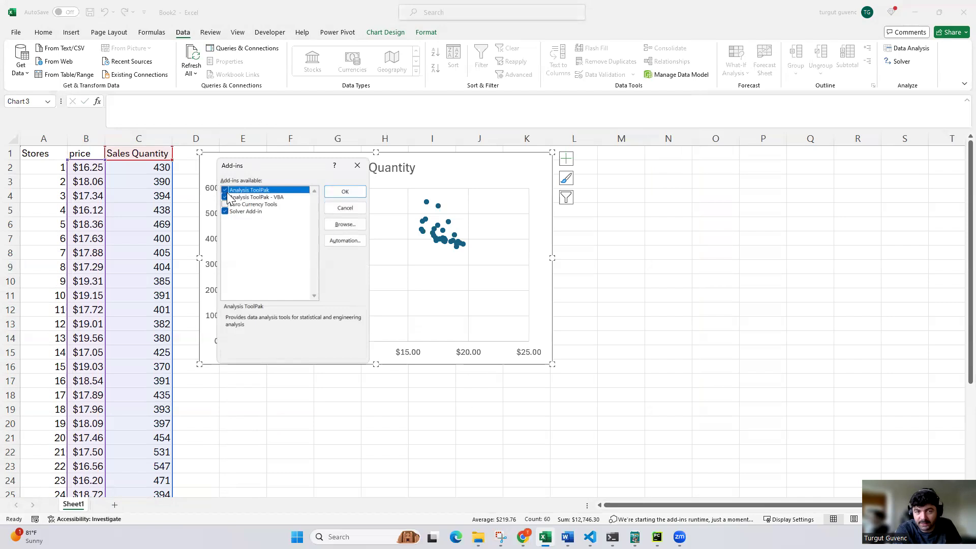
left_click(356, 168)
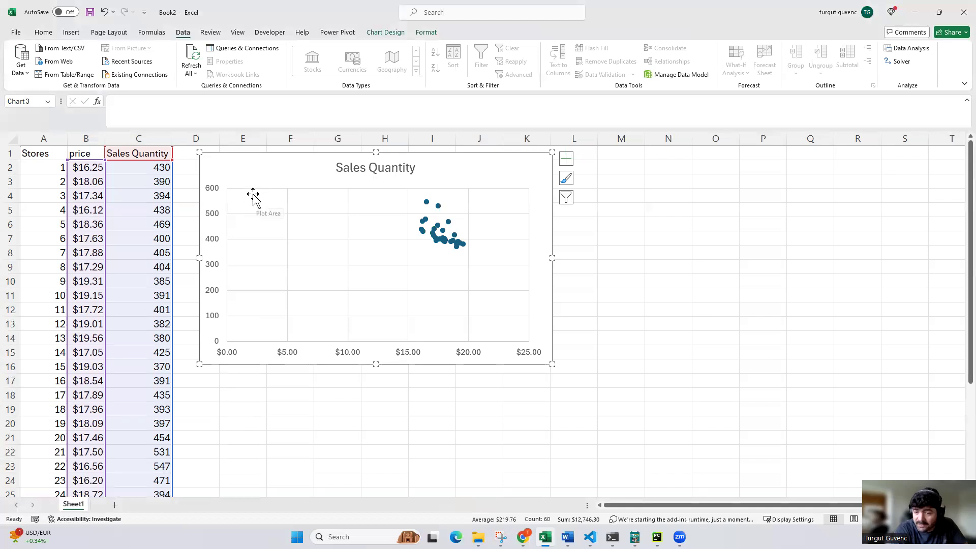
Start the Regression tool from the Data Analysis tools
left_click(635, 281)
left_click(82, 168)
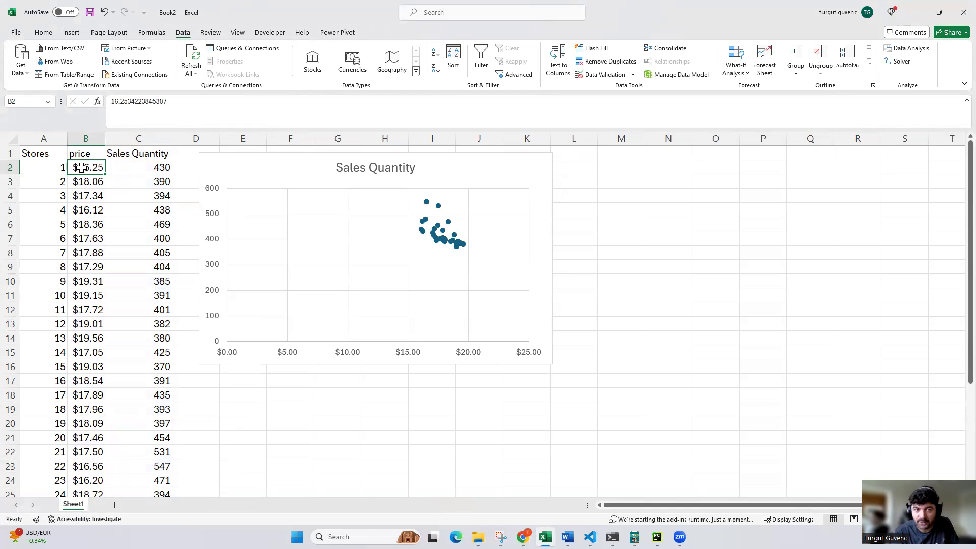
left_click(150, 148)
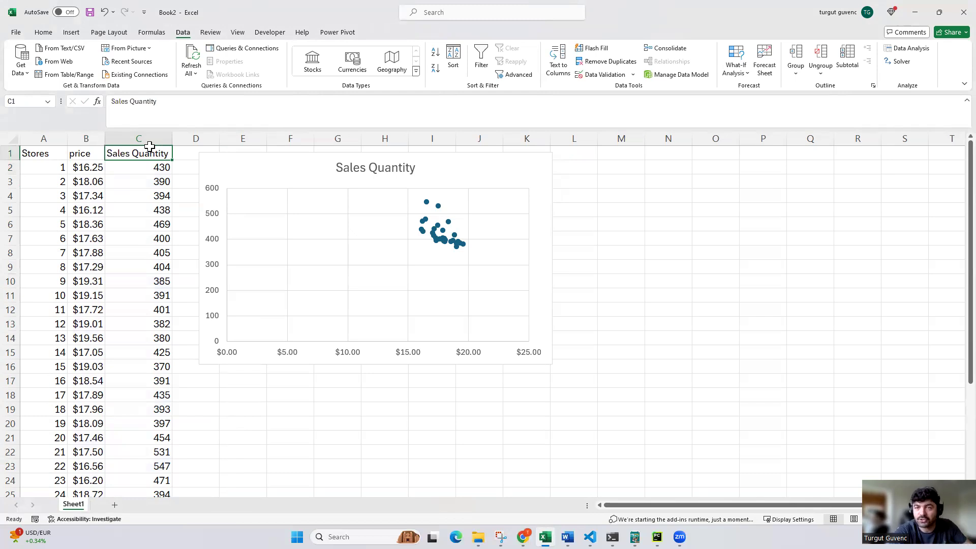
left_click(897, 48)
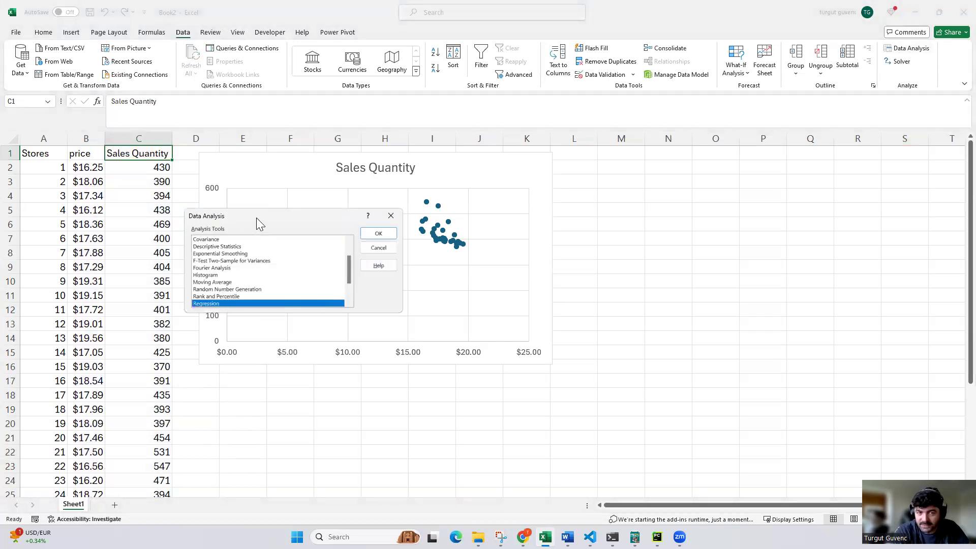
left_click_drag(256, 218, 262, 214)
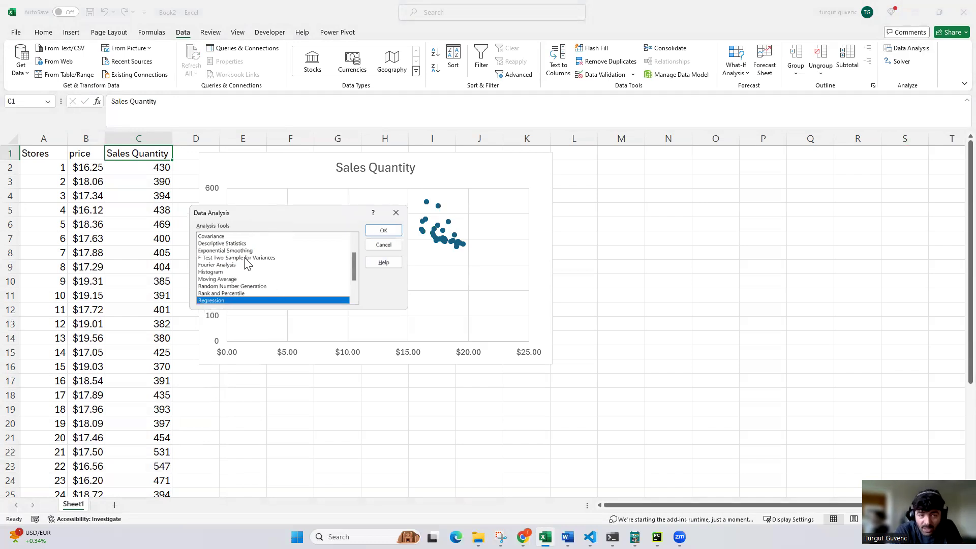
scroll(253, 257, "up", 2)
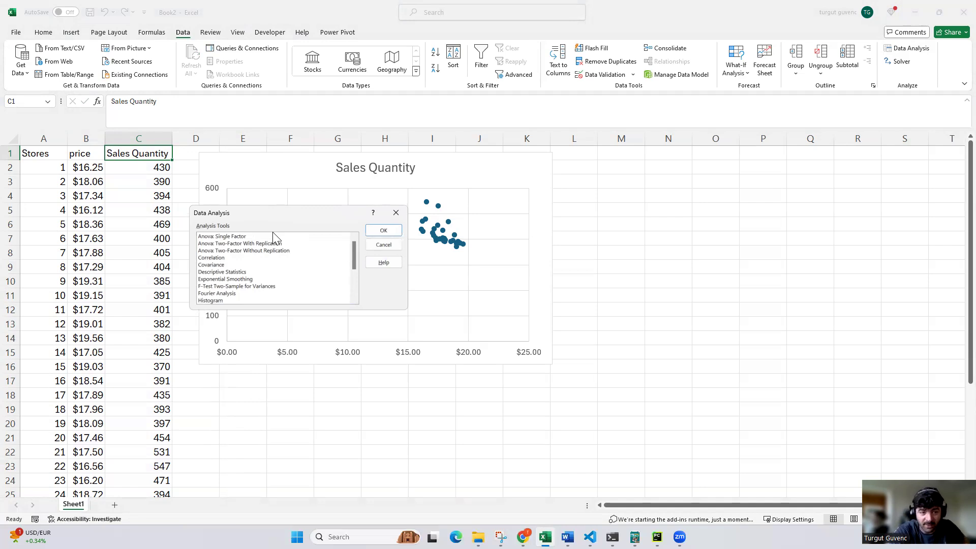
scroll(273, 233, "down", 1)
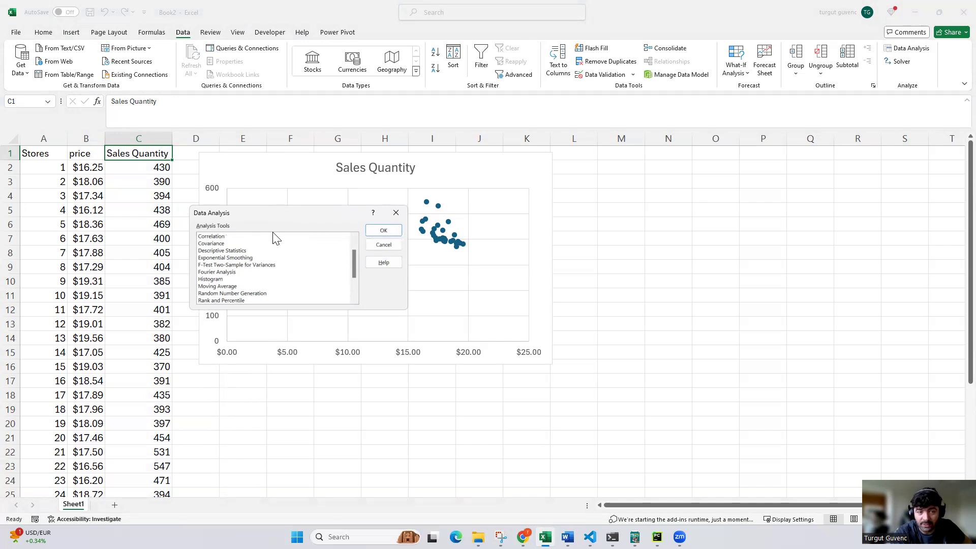
scroll(285, 272, "down", 1)
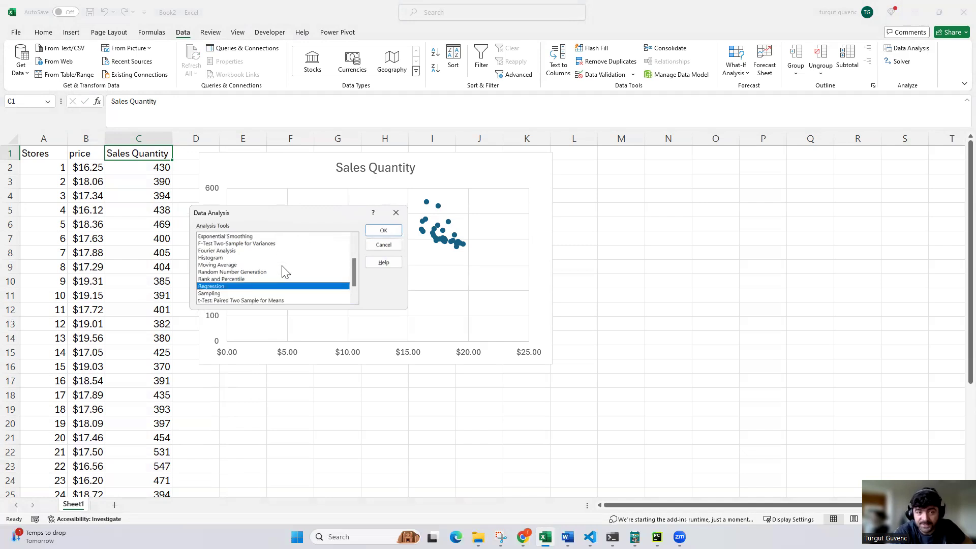
scroll(285, 272, "down", 1)
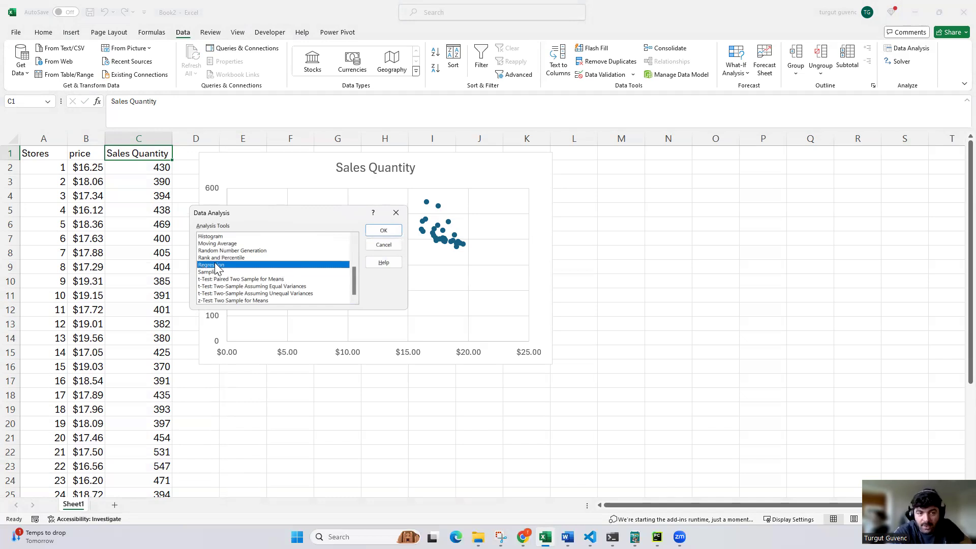
left_click(384, 230)
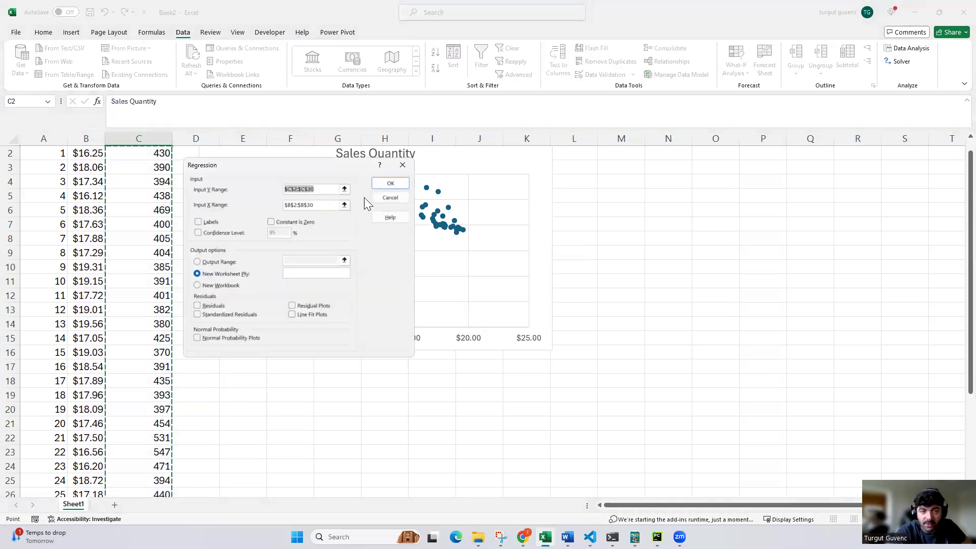
Set the regression's Y range to the whole Sales Quantity column, $C:$C
left_click_drag(294, 168, 324, 194)
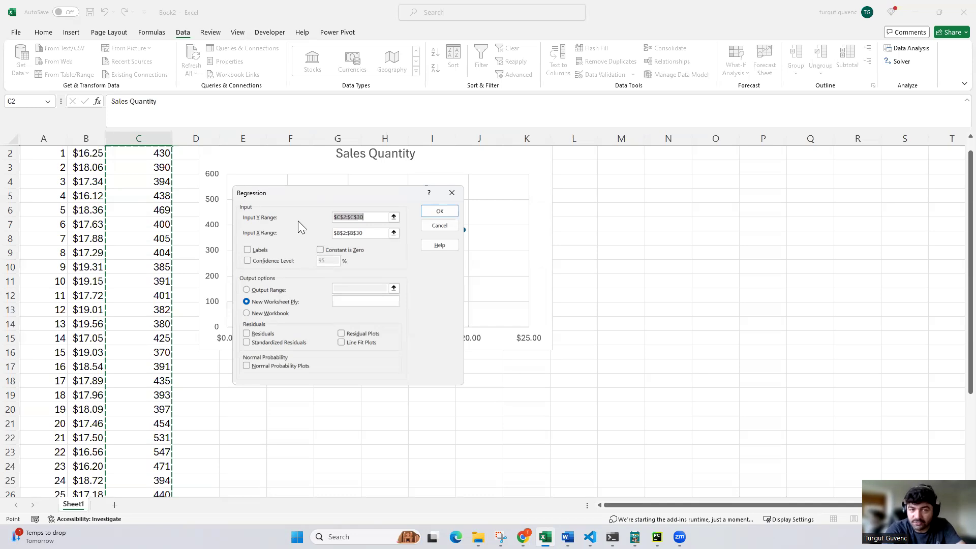
scroll(155, 217, "up", 1)
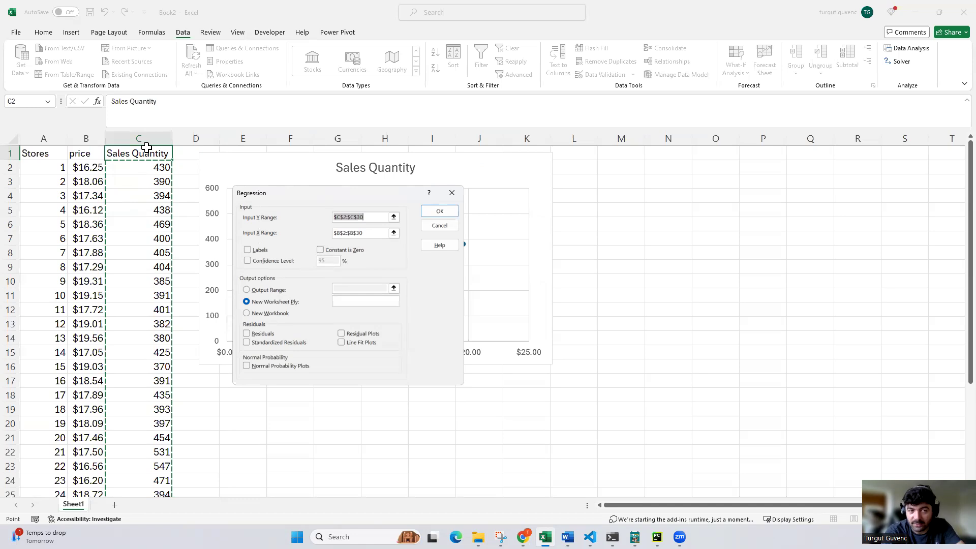
left_click(370, 217)
key("ctrl+a")
key("BackSpace")
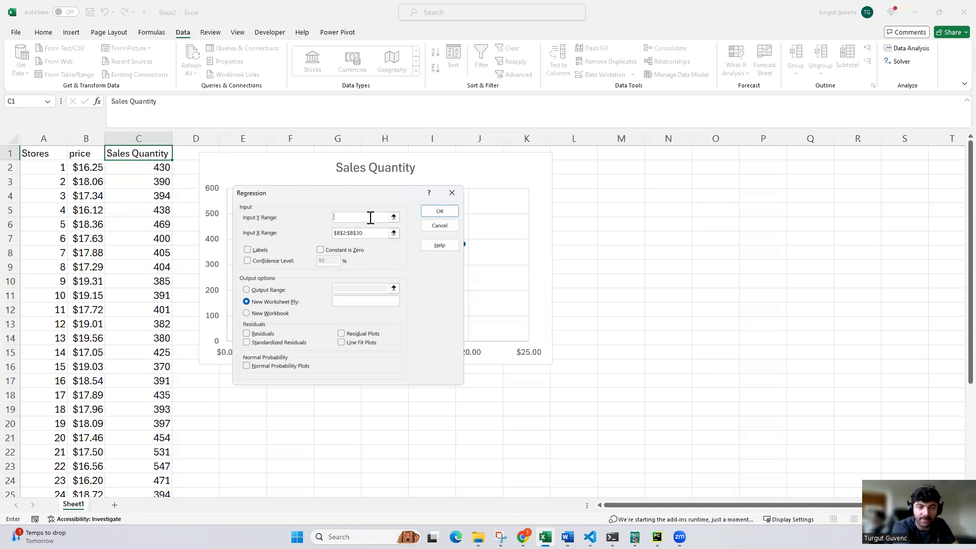
left_click(136, 154)
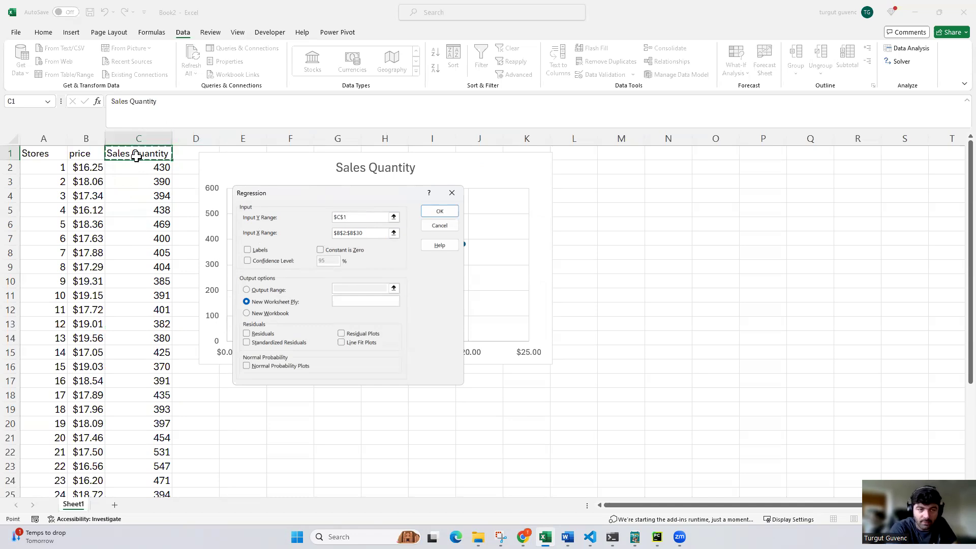
left_click(141, 142)
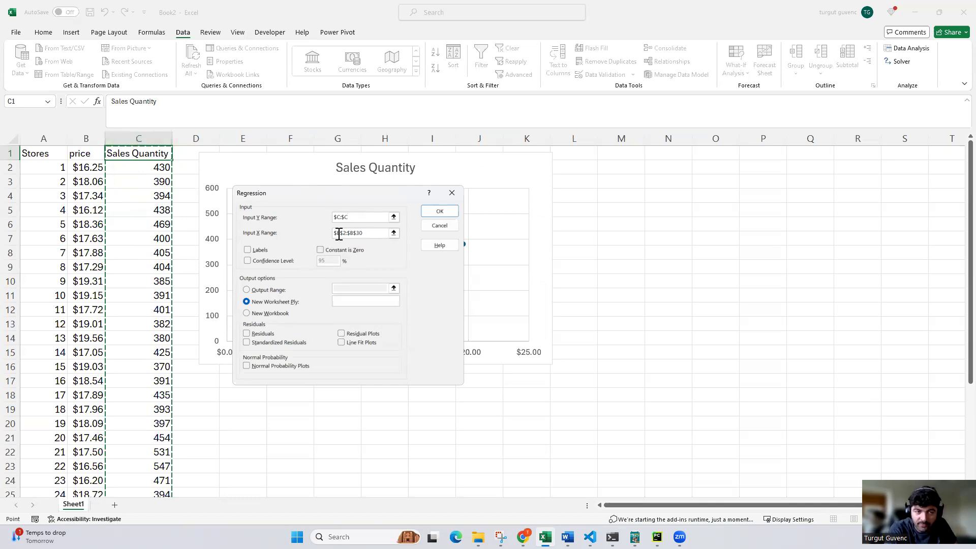
Set the regression's X range to the whole price column, $B:$B, and try to run the analysis
left_click_drag(371, 236, 335, 233)
key("BackSpace")
scroll(97, 233, "up", 1)
left_click(86, 138)
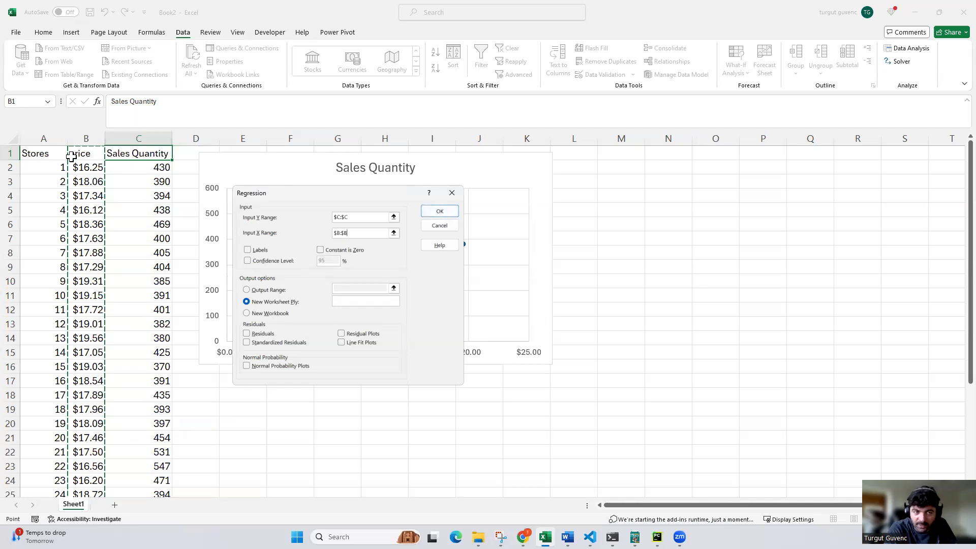
left_click(440, 215)
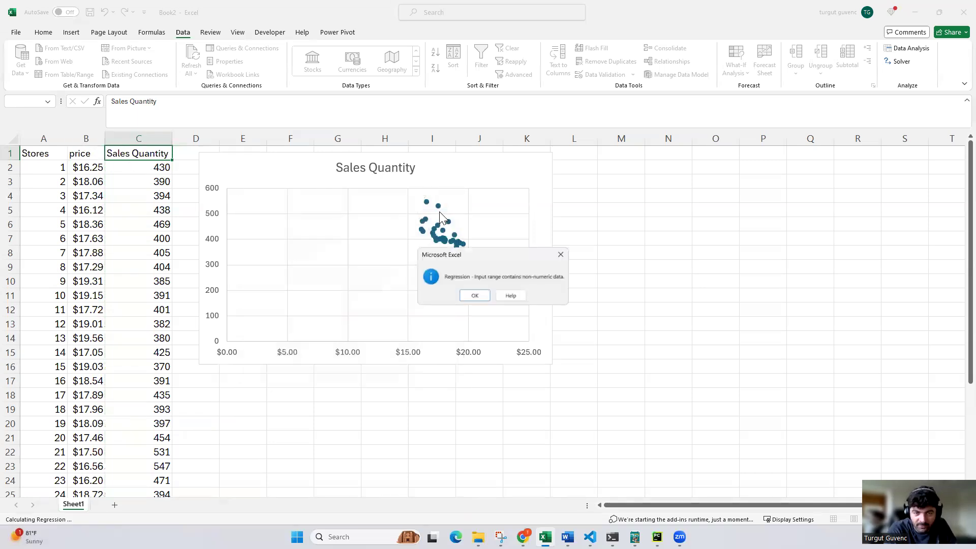
left_click(473, 296)
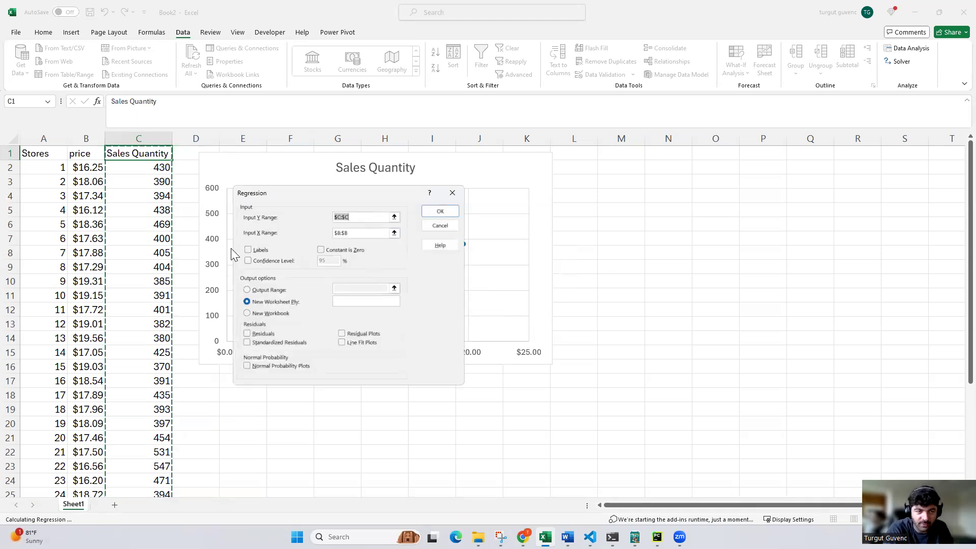
Set the regression's Y range to the Sales Quantity values without the header, $C$2:$C$30
left_click(362, 218)
key("BackSpace")
key("BackSpace")
key("BackSpace")
key("BackSpace")
key("BackSpace")
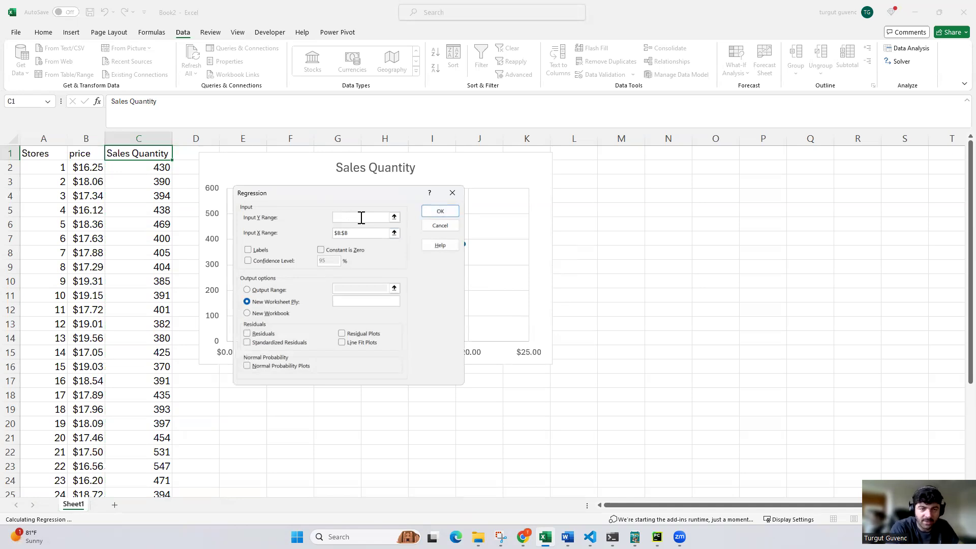
left_click(141, 171)
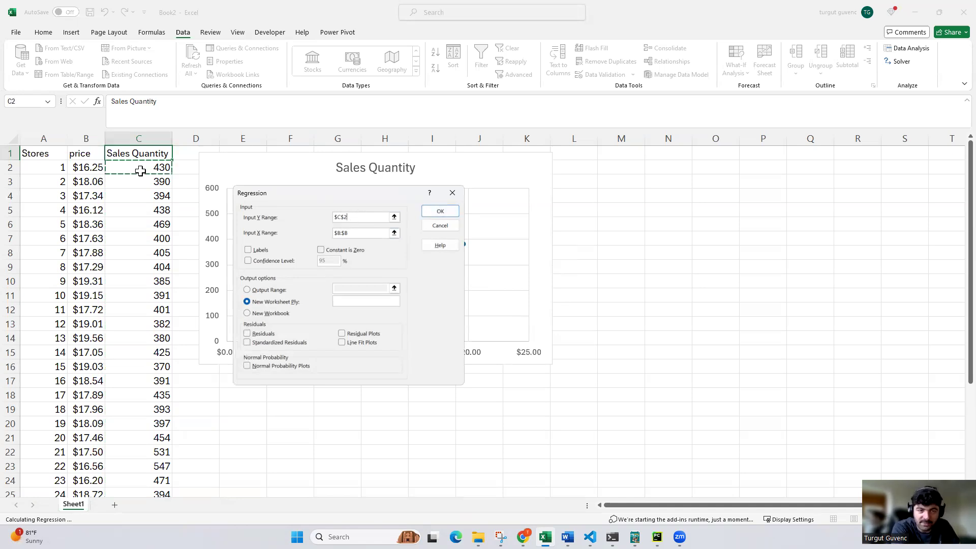
key("ctrl+shift+Down")
scroll(162, 189, "up", 2)
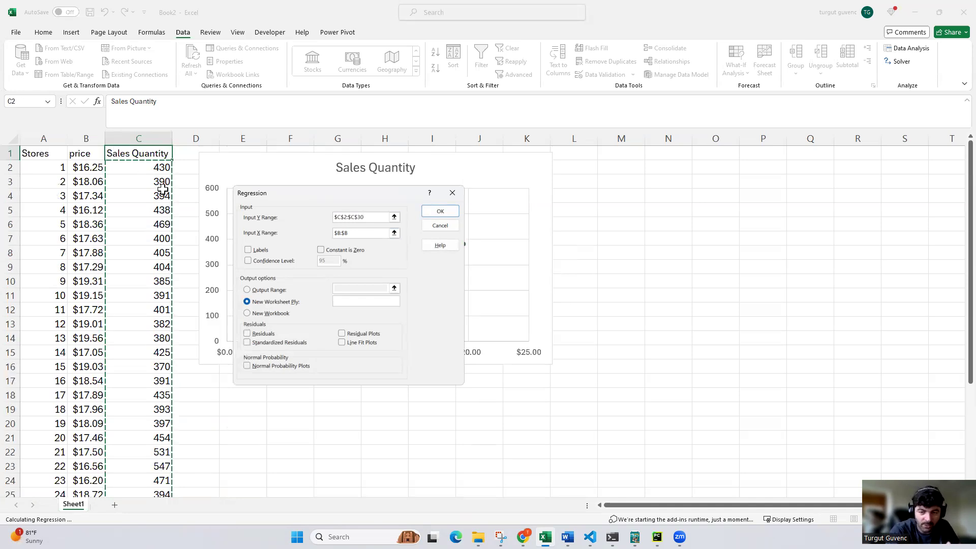
Set the X range to the price values $B$2:$B$30 and run the regression with output to a new worksheet
left_click_drag(361, 231, 311, 234)
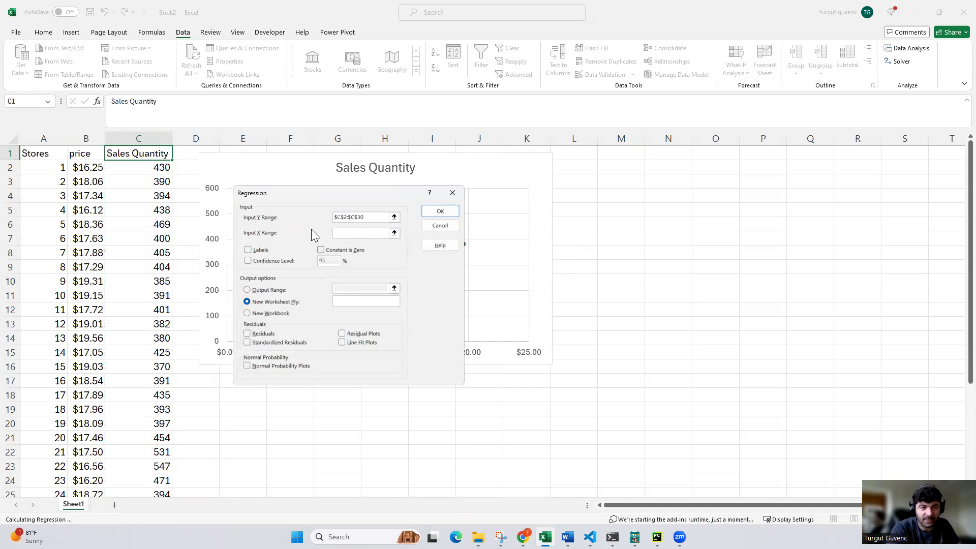
left_click(75, 166)
key("ctrl+shift+Down")
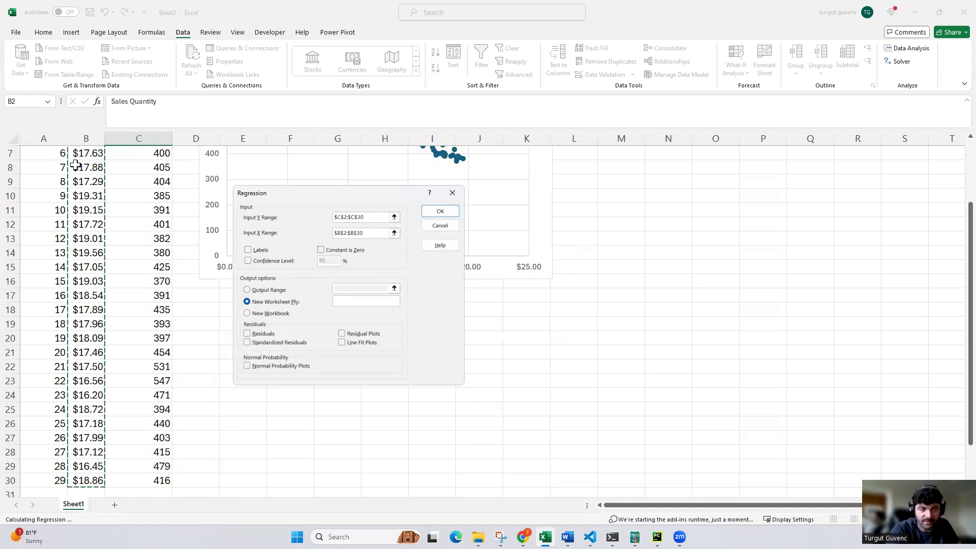
scroll(113, 261, "up", 2)
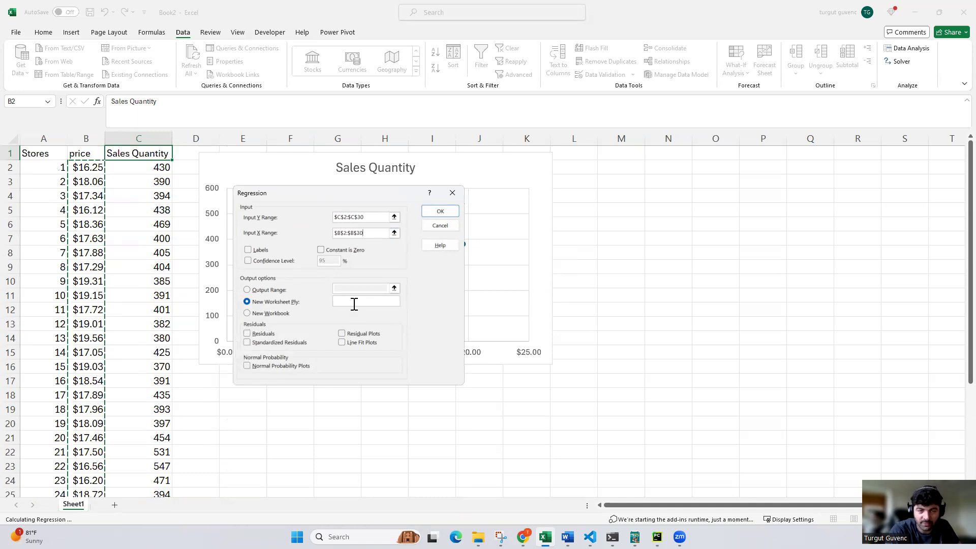
left_click(438, 214)
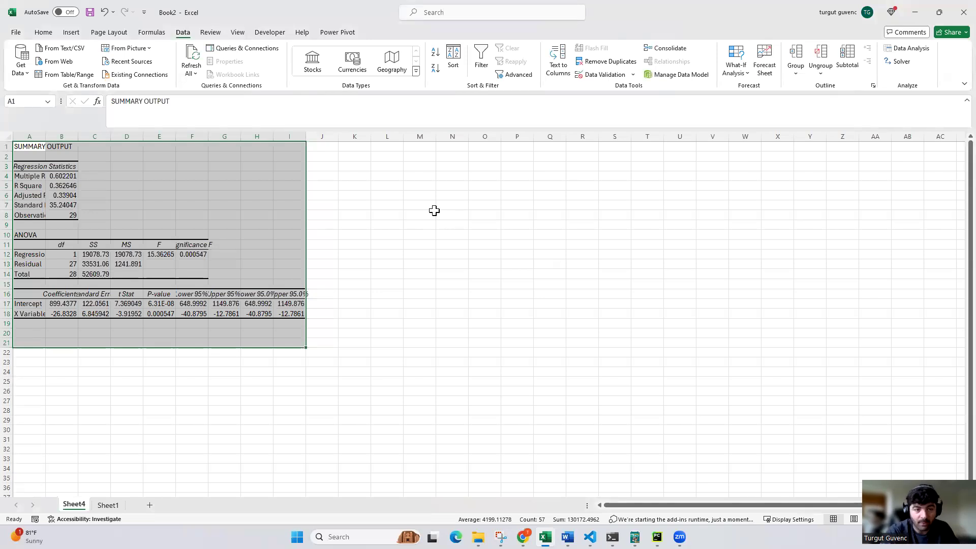
Copy the whole regression summary output into Sheet1 starting at cell L3
key("ctrl+c")
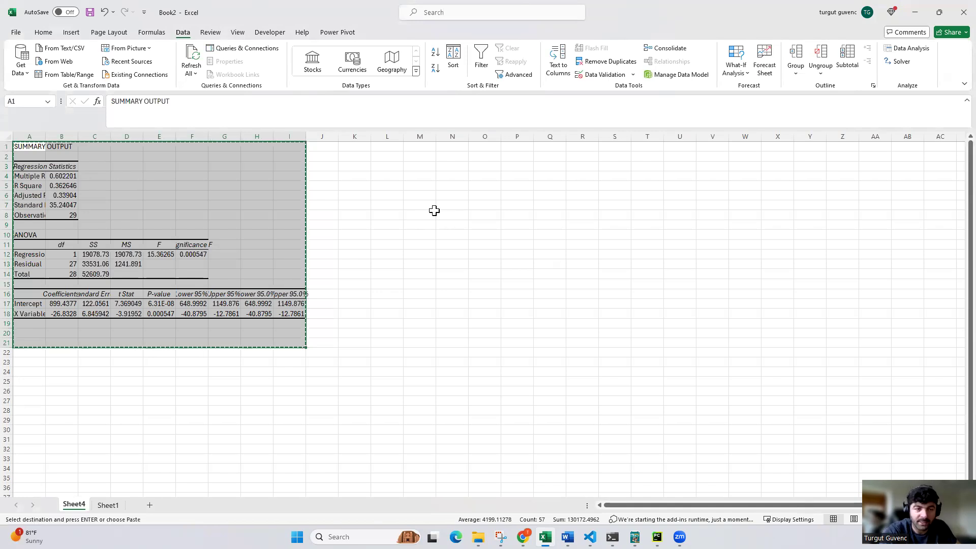
left_click(108, 505)
left_click(619, 220)
left_click(569, 181)
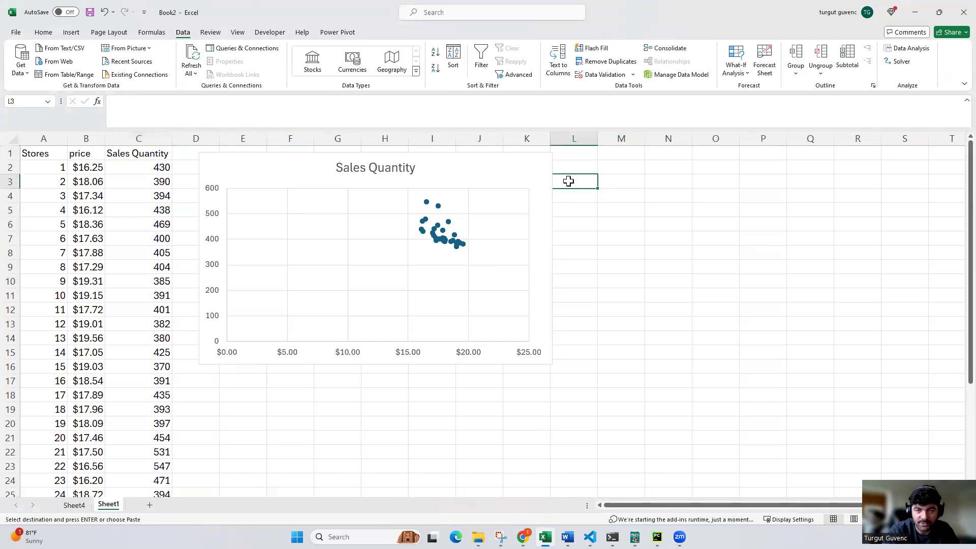
key("ctrl+v")
Narrow the Sales Quantity scatter chart from its right side so it ends within column J
left_click(509, 159)
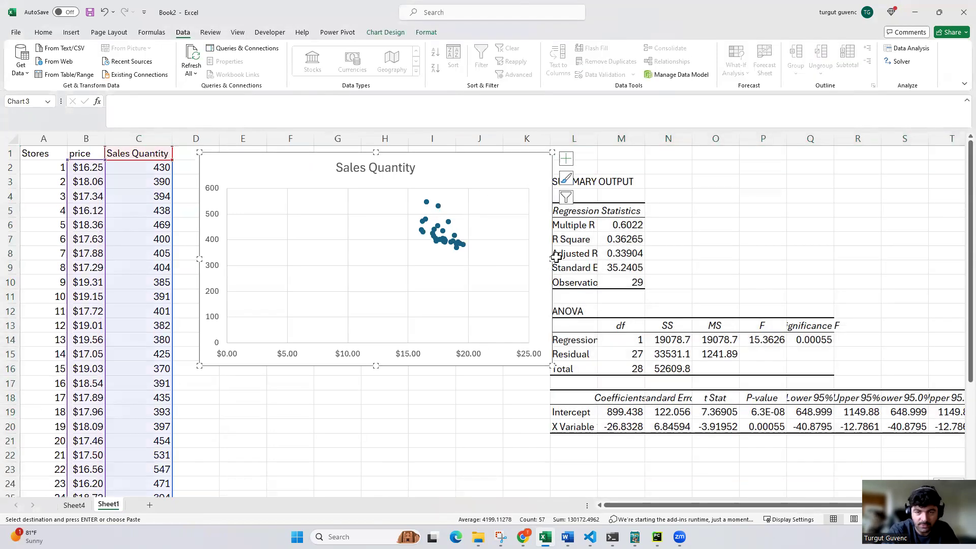
left_click_drag(552, 258, 467, 258)
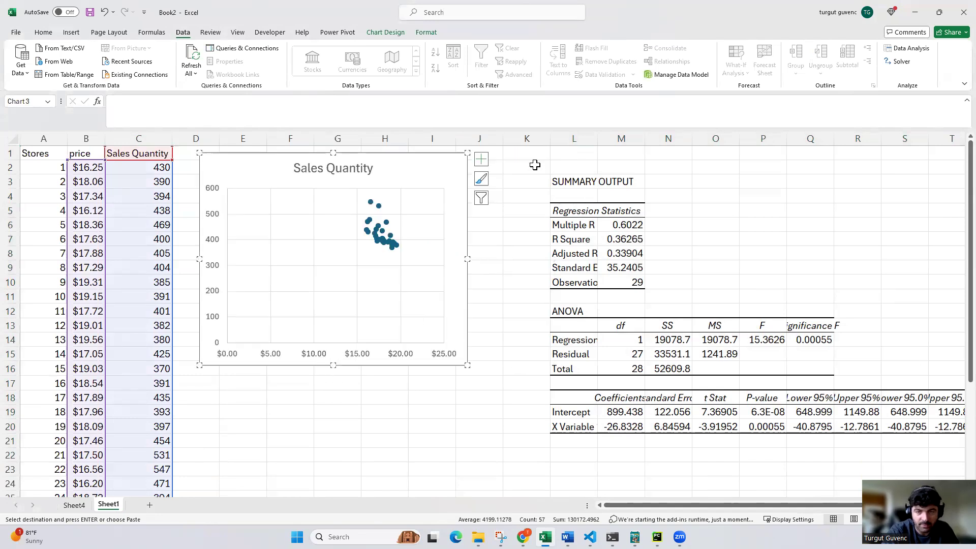
left_click(552, 183)
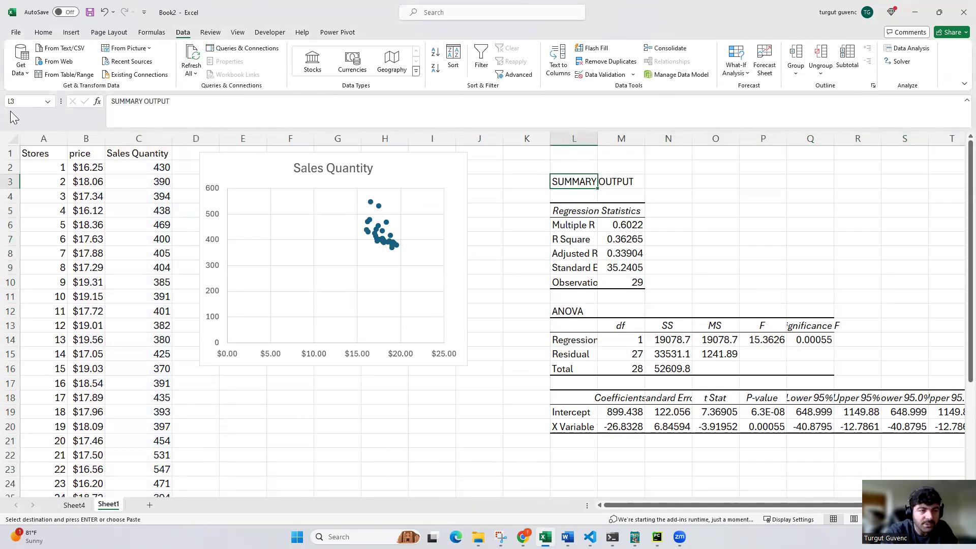
AutoFit the width of all columns on Sheet1 to their contents
left_click(10, 140)
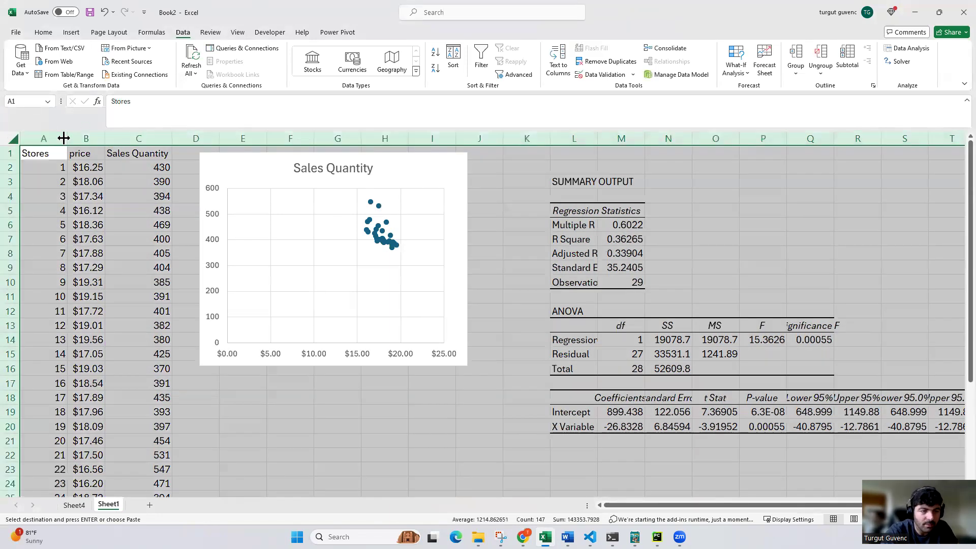
double_click(65, 138)
left_click(568, 324)
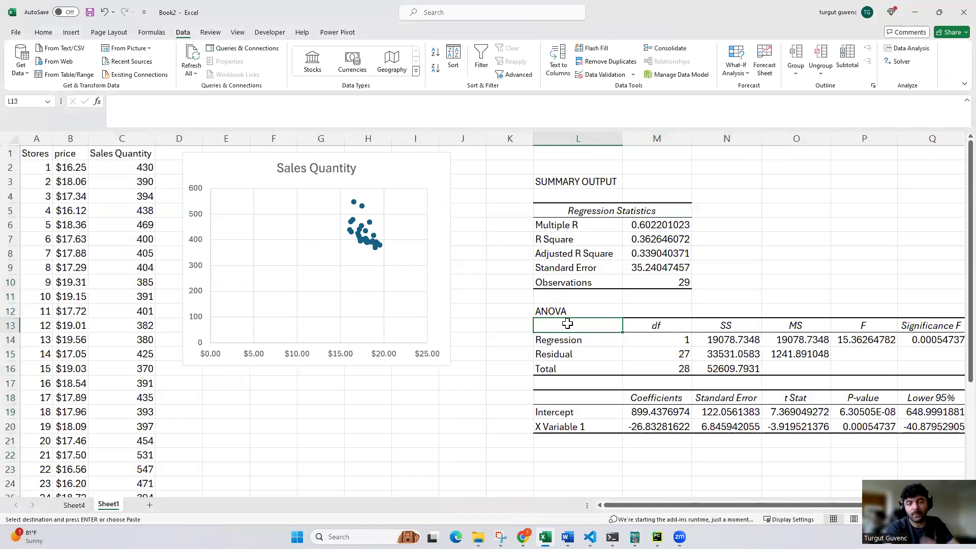
Examine the intercept coefficient and the P-value of X Variable 1 in the regression output
scroll(630, 381, "down", 2)
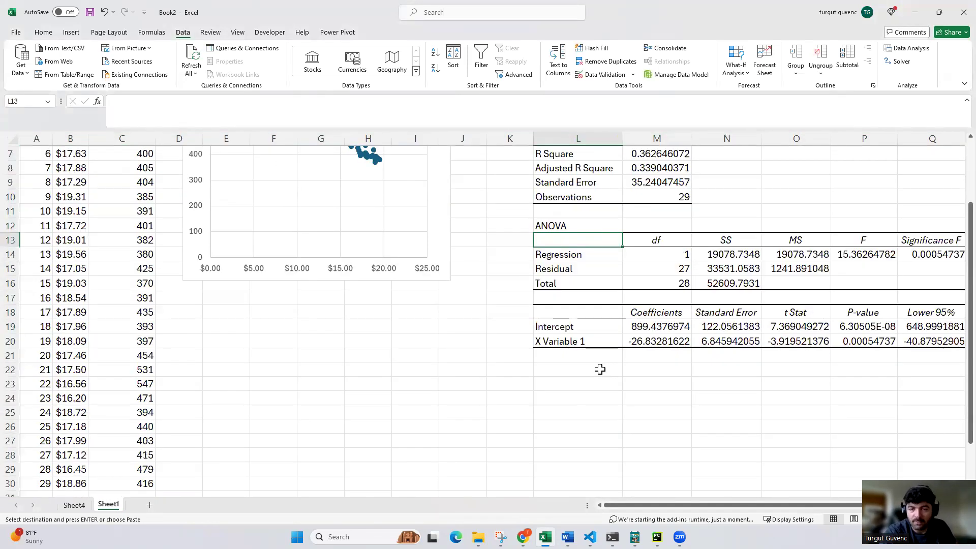
left_click(631, 330)
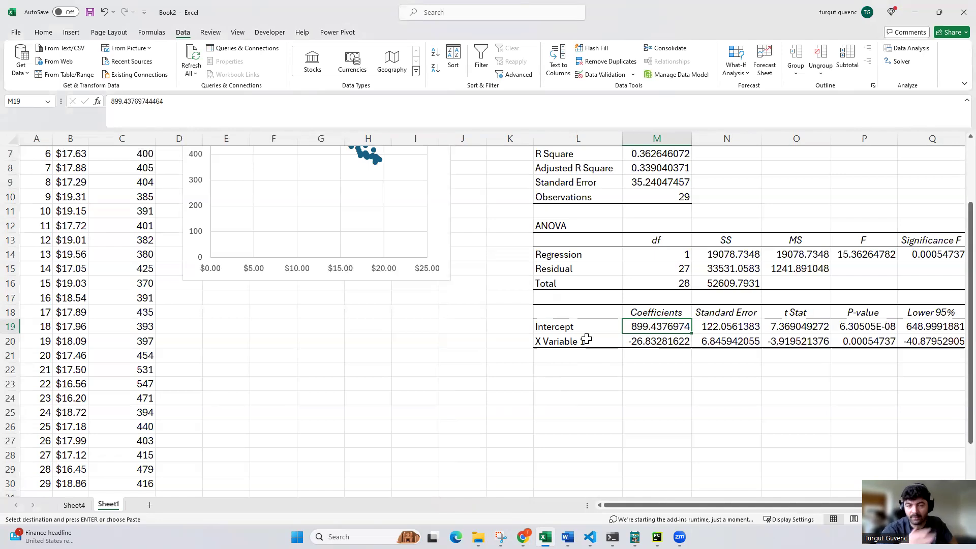
scroll(402, 229, "up", 2)
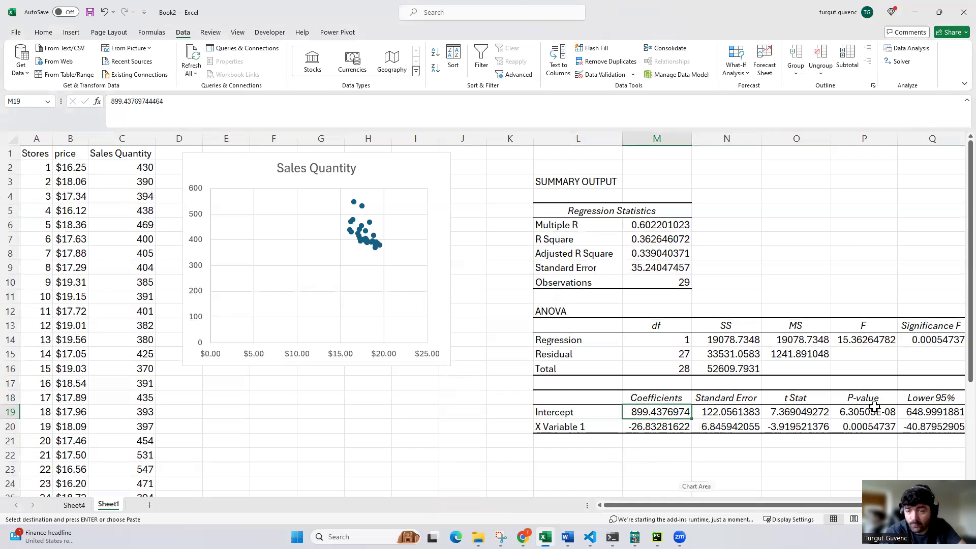
left_click(858, 427)
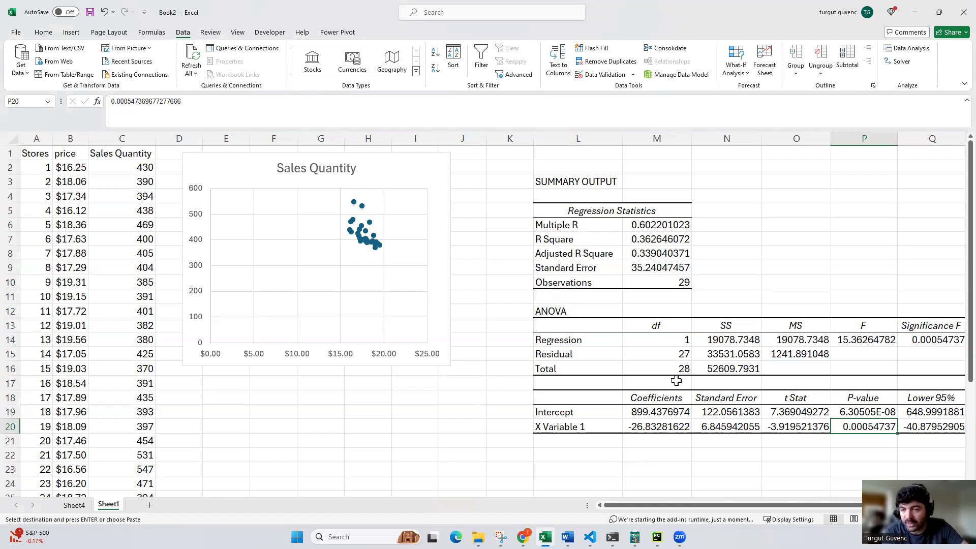
Examine the standard error and the 95% confidence bounds in the regression output, then look back over the store data
left_click(641, 267)
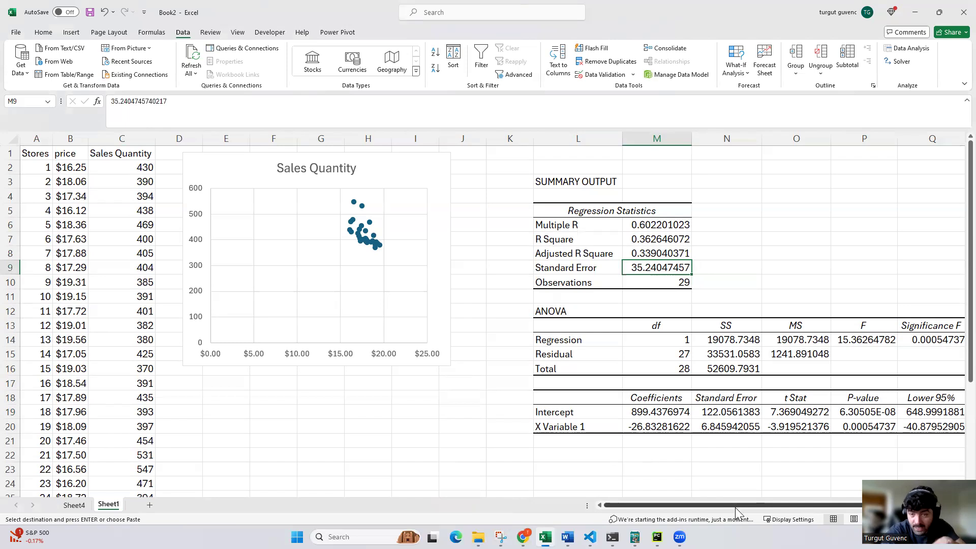
left_click_drag(737, 508, 800, 509)
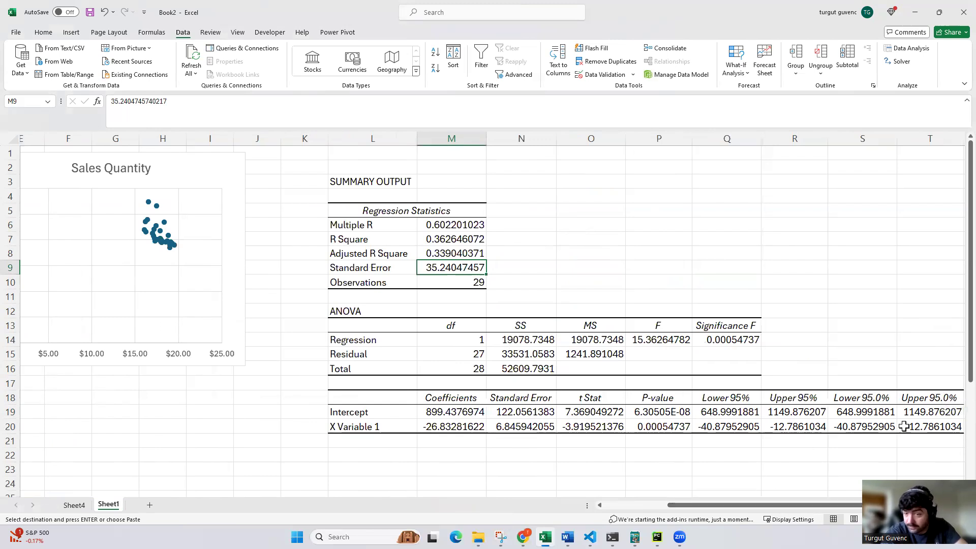
left_click_drag(744, 504, 555, 510)
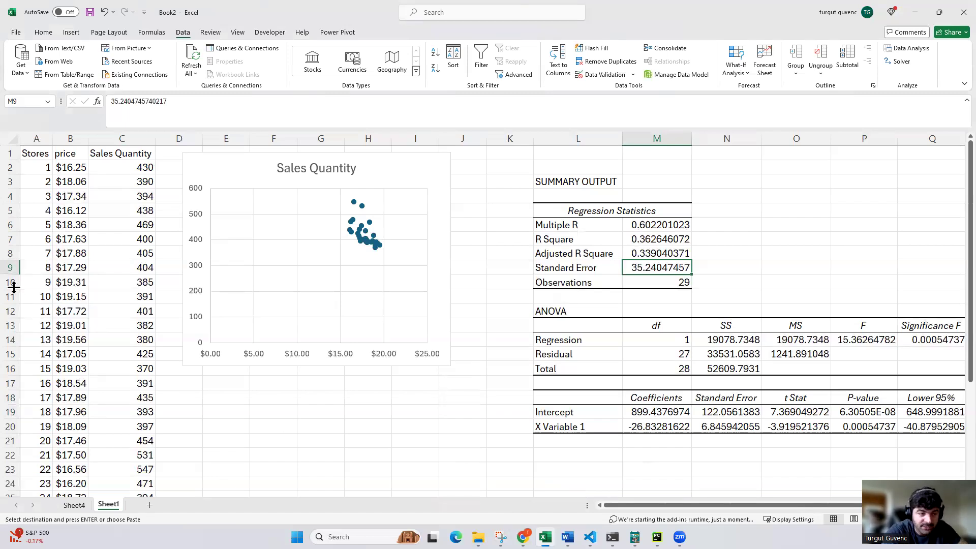
scroll(98, 330, "down", 2)
scroll(99, 329, "down", 2)
scroll(98, 329, "up", 4)
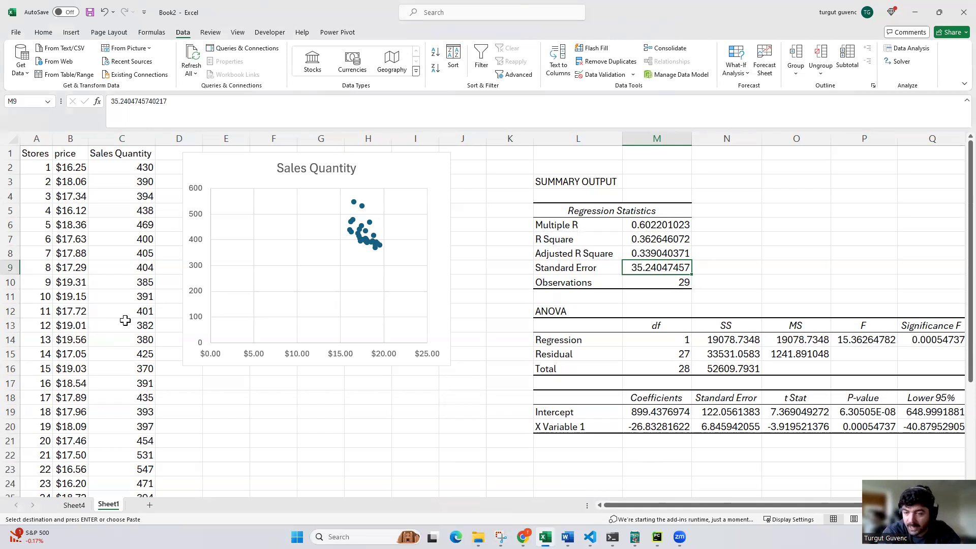
Begin the regression equation as text in cell F17 below the scatter chart with "Sales Quantity = 899 +"
left_click(278, 396)
double_click(272, 397)
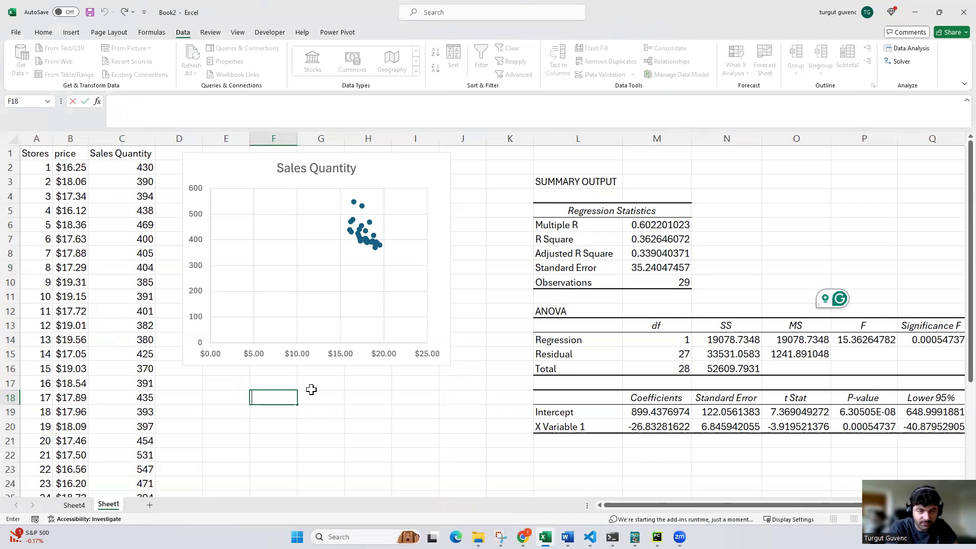
left_click(278, 386)
scroll(305, 406, "up", 1, "ctrl")
scroll(139, 398, "up", 1, "ctrl")
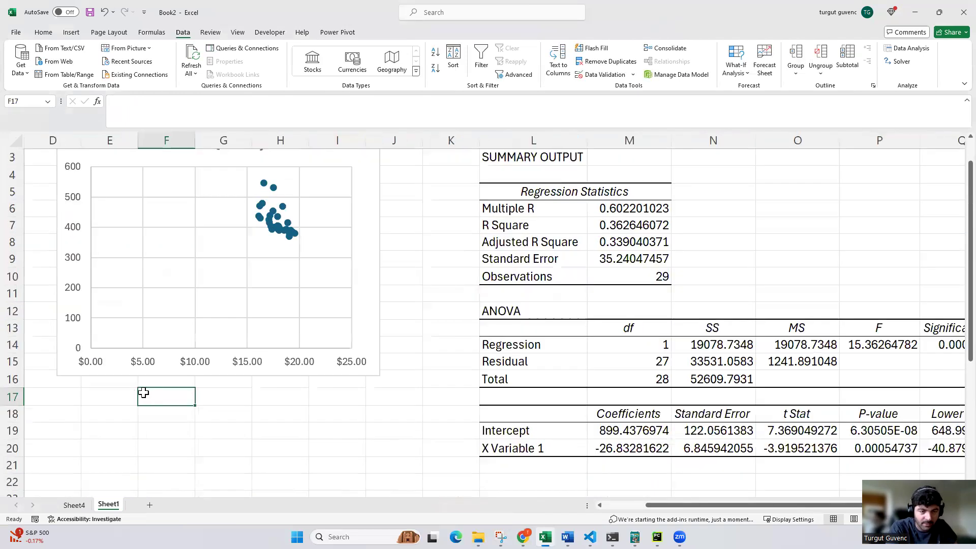
double_click(156, 394)
type("Sales")
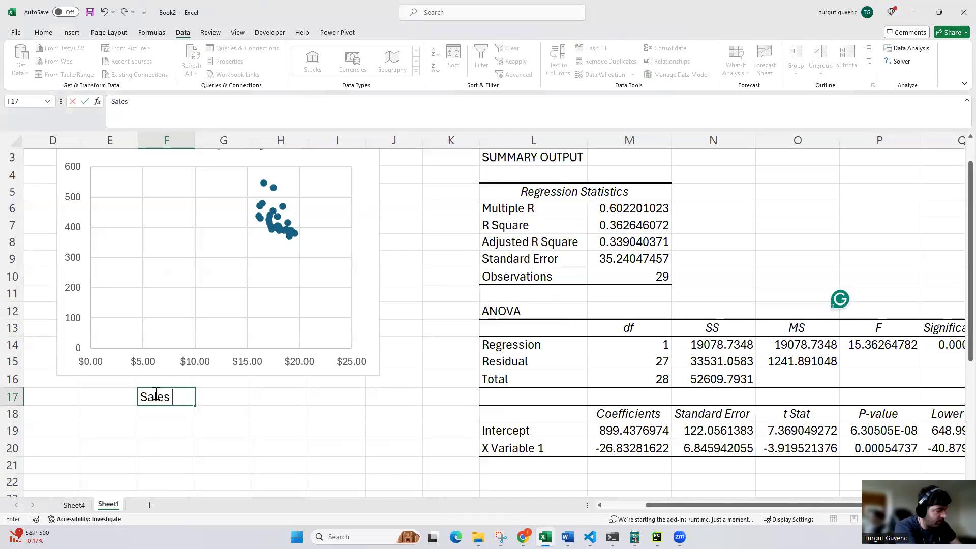
type(" Quantity =")
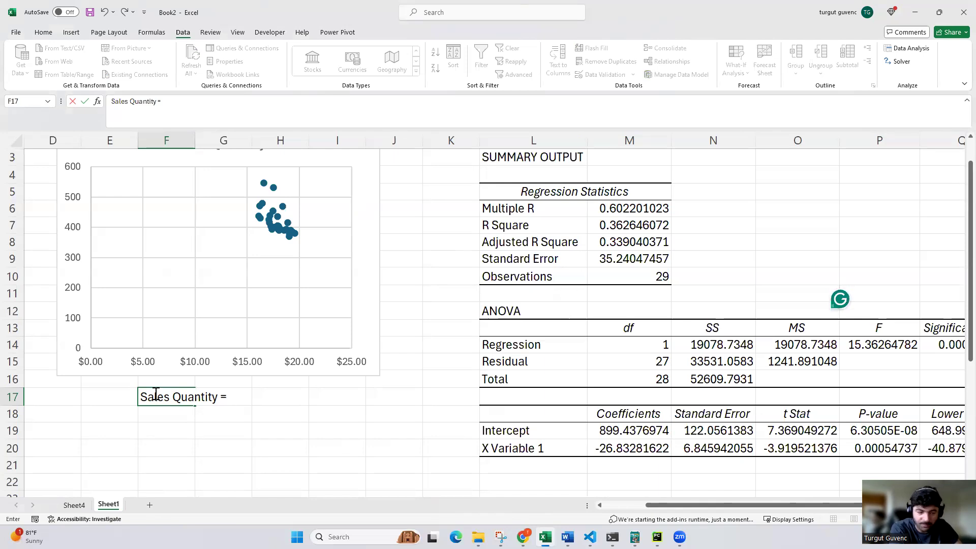
type("899")
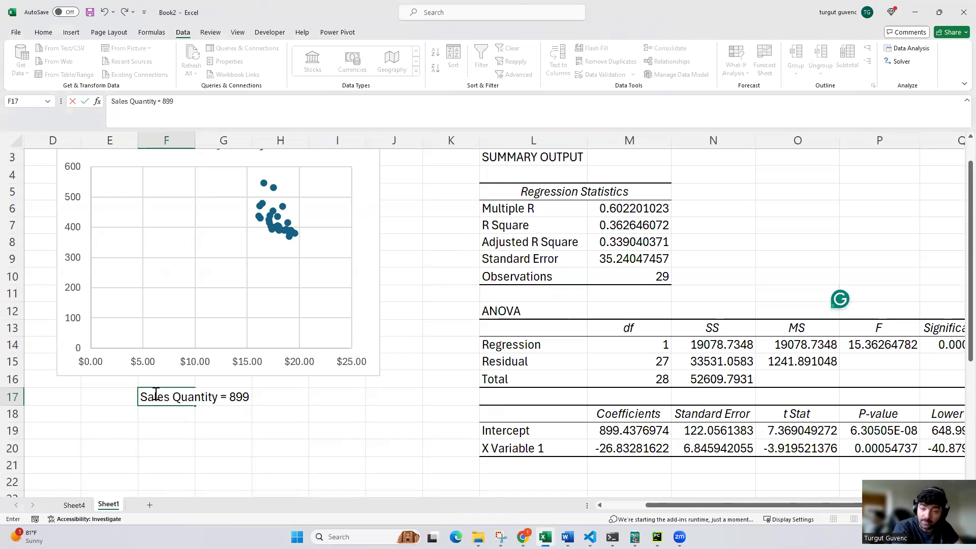
type(" +")
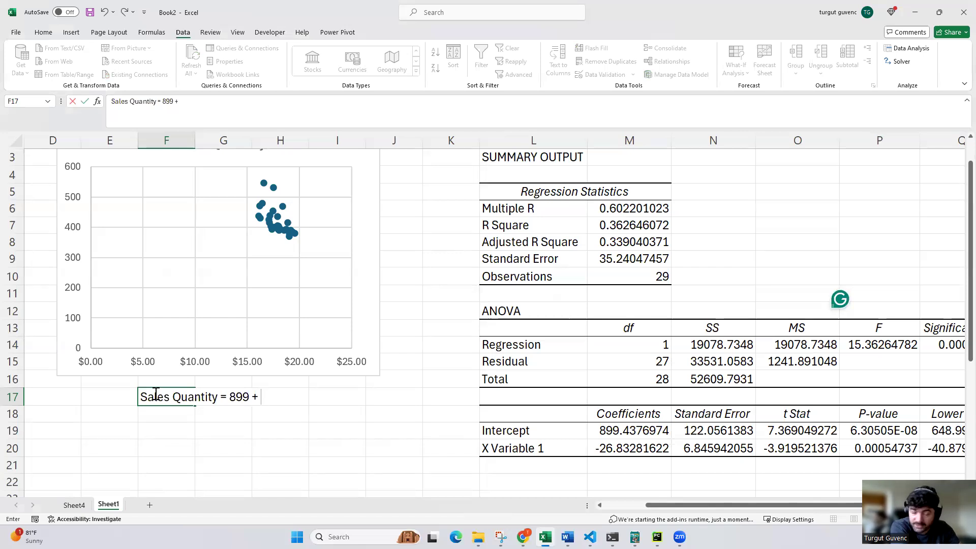
Complete the equation text in F17 with the price term "(price *-26.83)"
type("(")
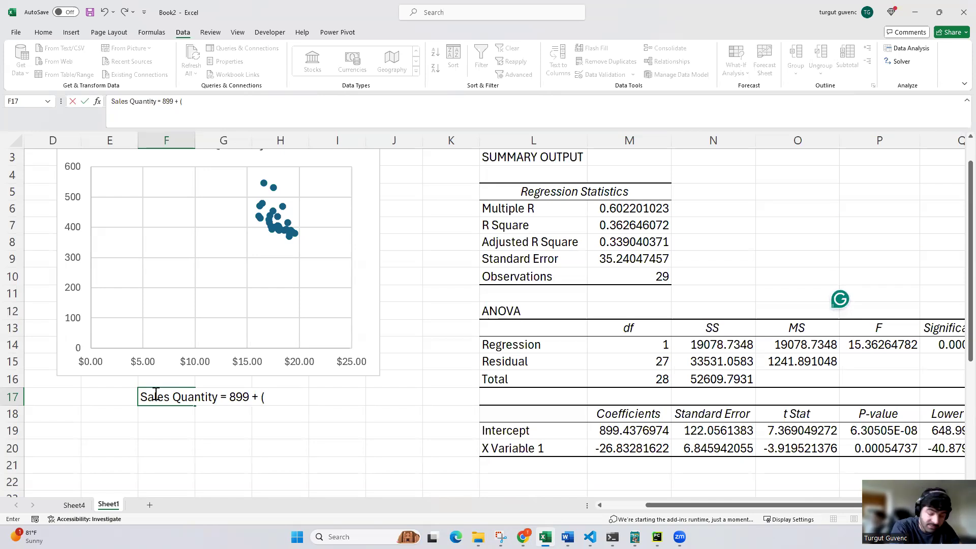
type("pei")
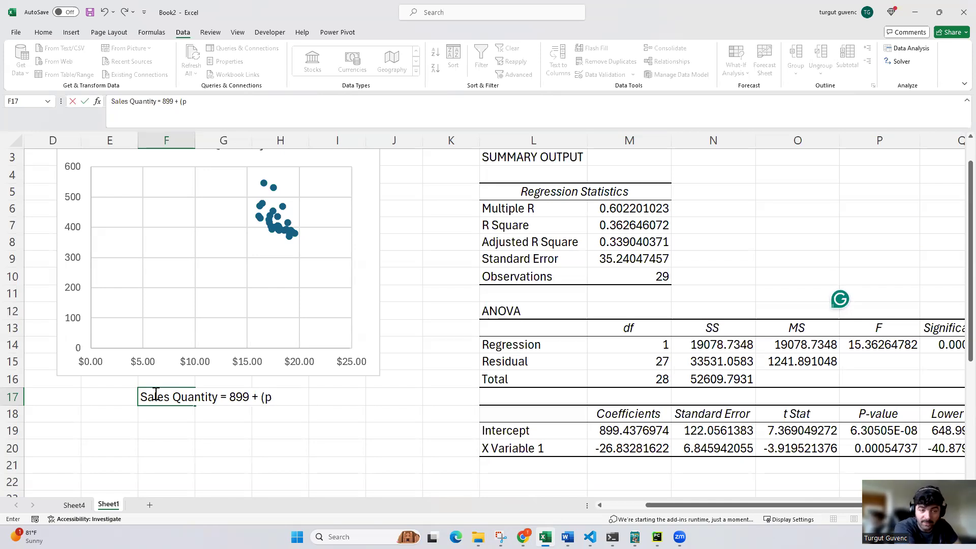
key("BackSpace")
key("BackSpace")
type("rice")
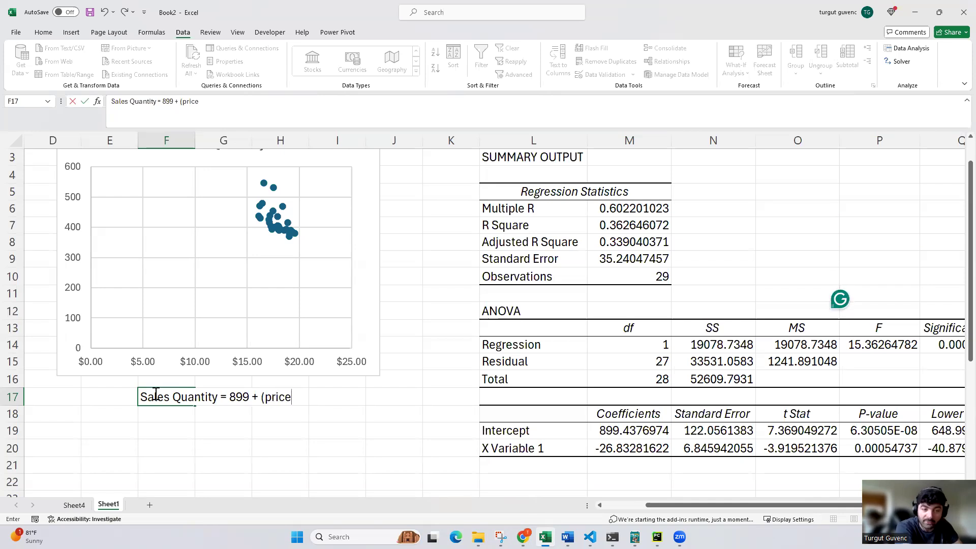
type(" *")
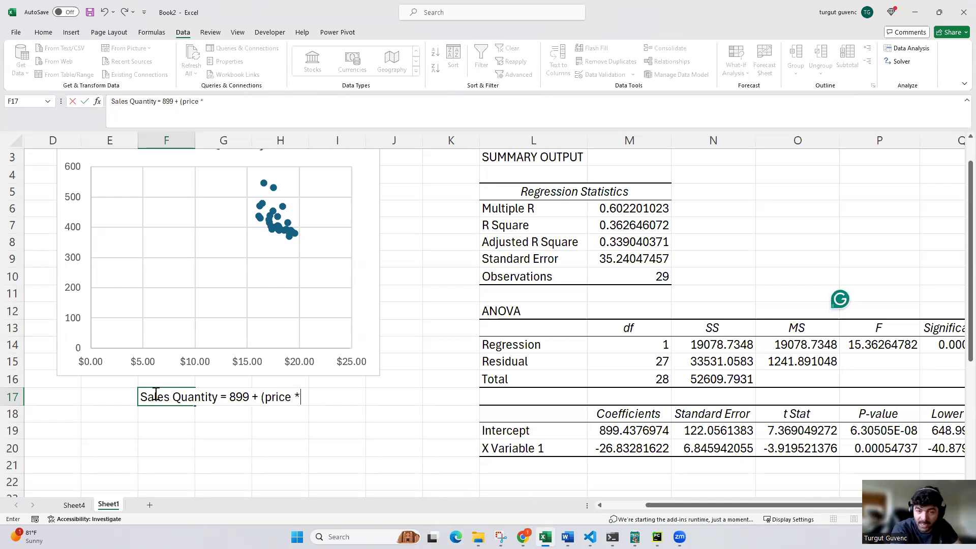
type("-")
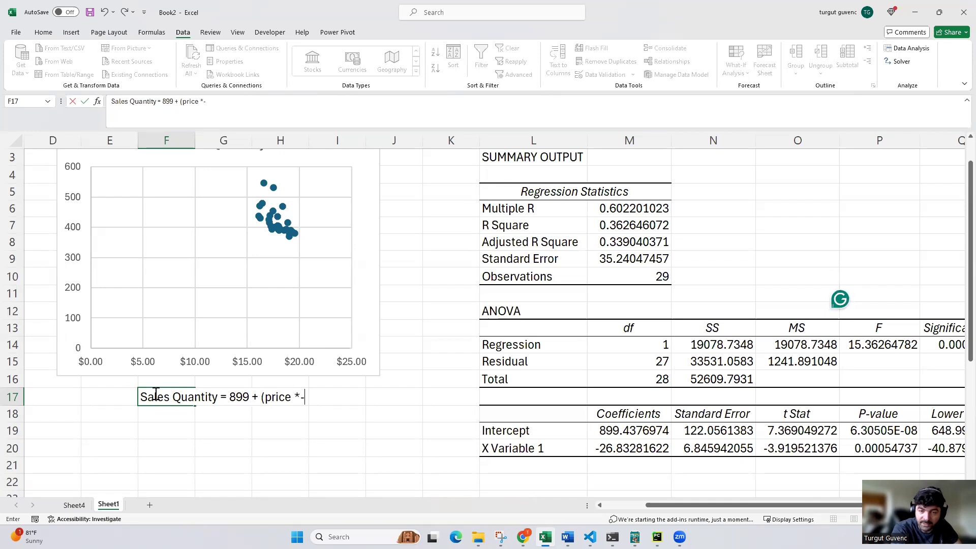
type("2683")
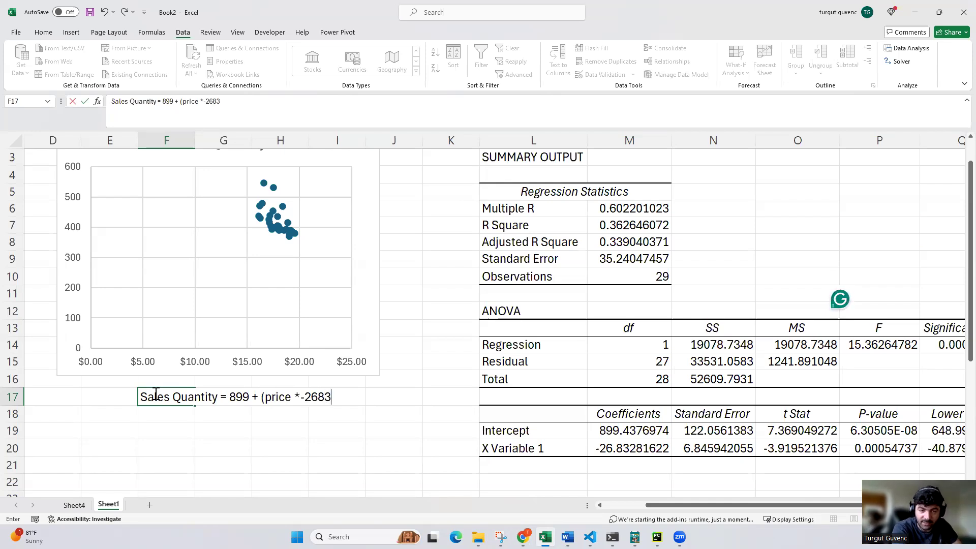
key("BackSpace")
key("BackSpace")
type(".83)")
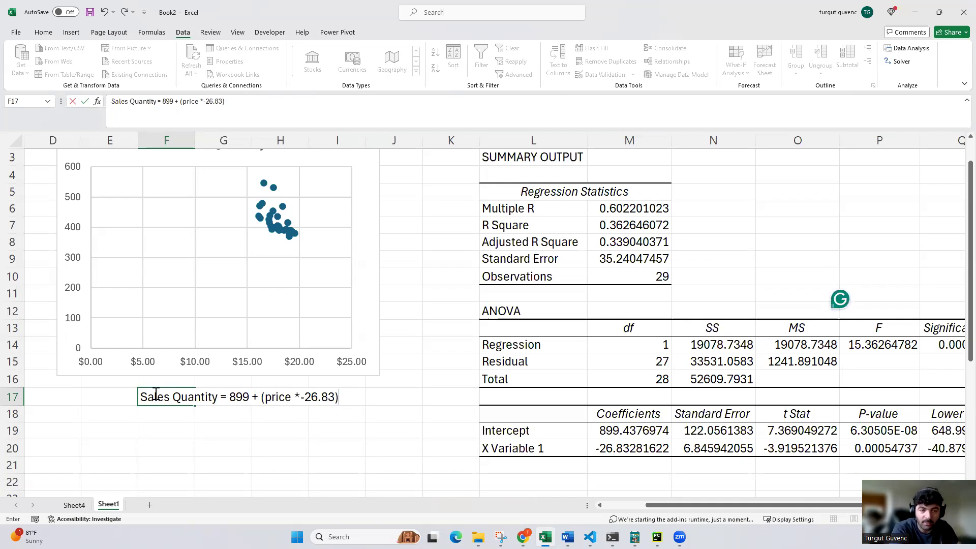
Copy the "= 899 + (price *-26.83)" part of the F17 equation into cell F18
left_click_drag(230, 102, 158, 102)
key("ctrl+c")
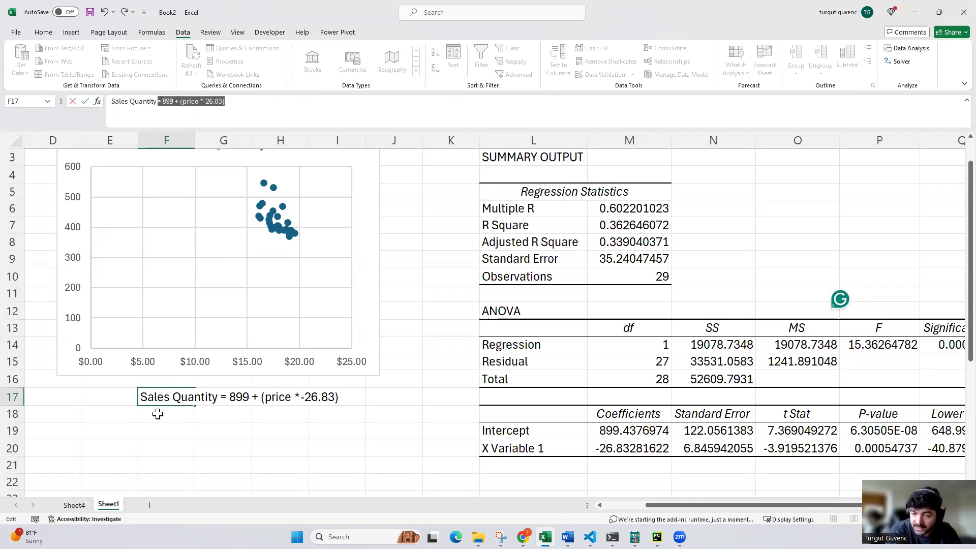
left_click(158, 414)
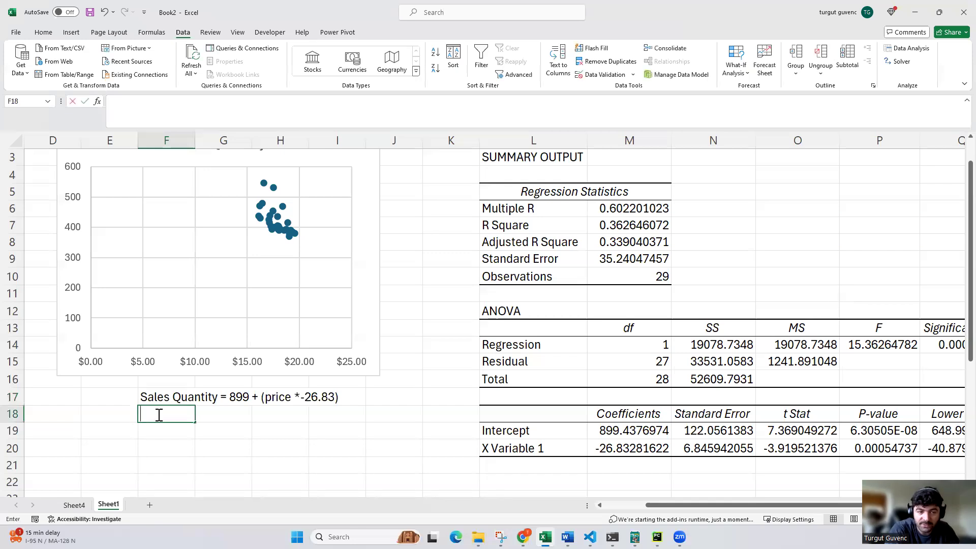
double_click(159, 416)
key("ctrl+v")
Replace "price" with 20 in the F18 formula to calculate the predicted sales quantity at that price
left_click(170, 106)
key("BackSpace")
key("BackSpace")
key("BackSpace")
key("BackSpace")
key("BackSpace")
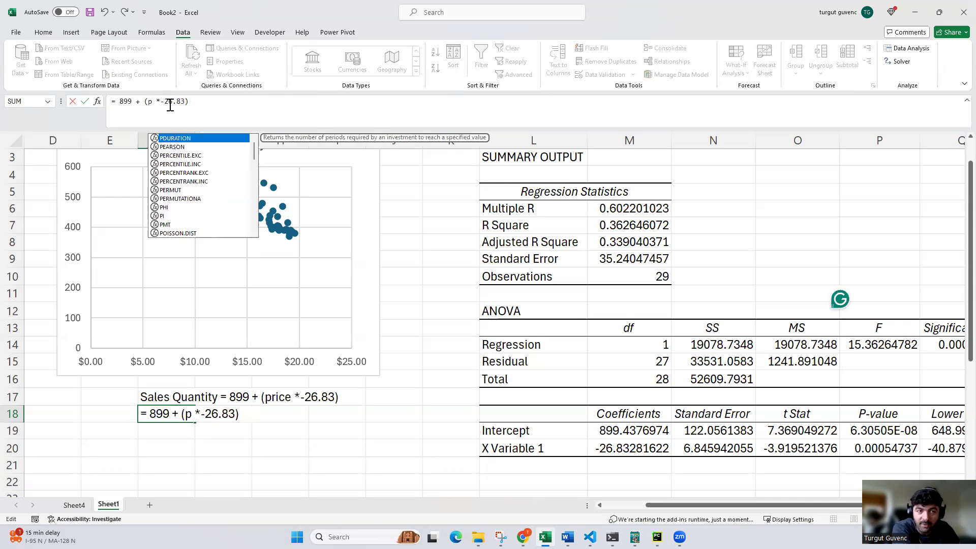
type("20")
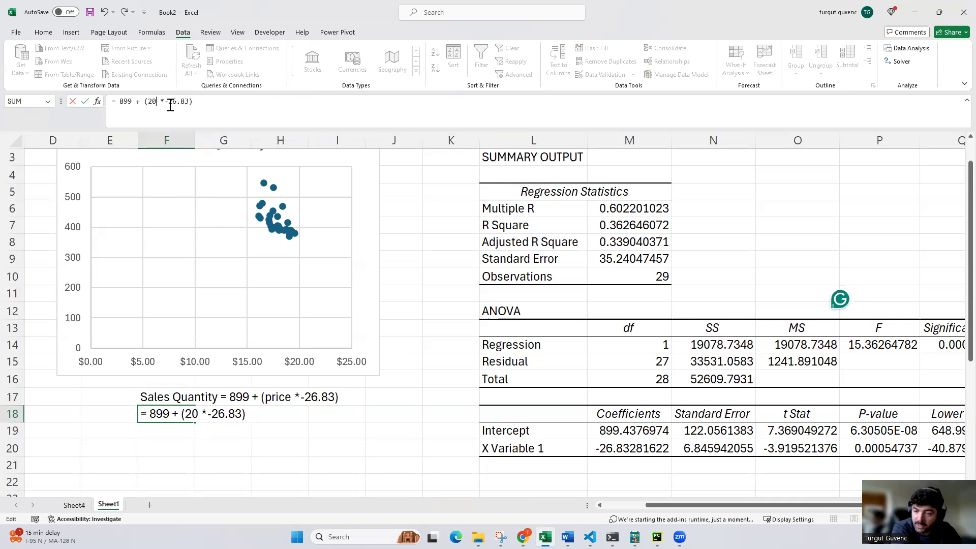
key("Return")
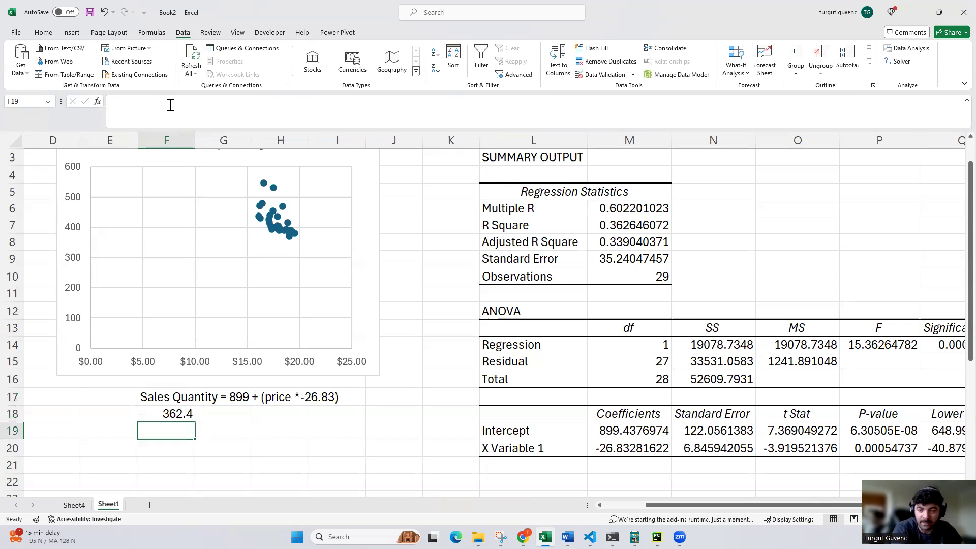